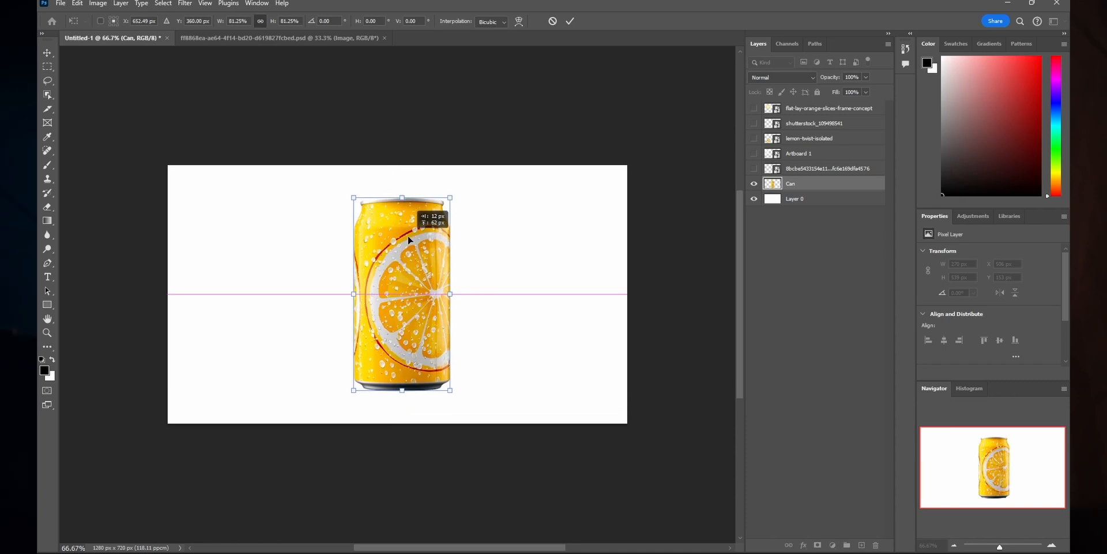
Scale down the Can layer, tilt it clockwise and position it near the canvas centre.
{"action": "left_click_drag", "start_coordinate": [405, 391], "coordinate": [407, 357]}
{"action": "left_click_drag", "start_coordinate": [406, 300], "coordinate": [410, 300]}
{"action": "left_click_drag", "start_coordinate": [465, 262], "coordinate": [474, 280]}
{"action": "left_click_drag", "start_coordinate": [427, 199], "coordinate": [421, 221]}
{"action": "mouse_move", "coordinate": [423, 271]}
{"action": "left_mouse_down"}
{"action": "mouse_move", "coordinate": [427, 257]}
{"action": "mouse_move", "coordinate": [429, 265]}
{"action": "left_mouse_up"}
{"action": "left_click", "coordinate": [781, 244]}
Show the water splash and Artboard 1 layers and move the splash layer beneath the Can.
{"action": "left_click", "coordinate": [754, 168]}
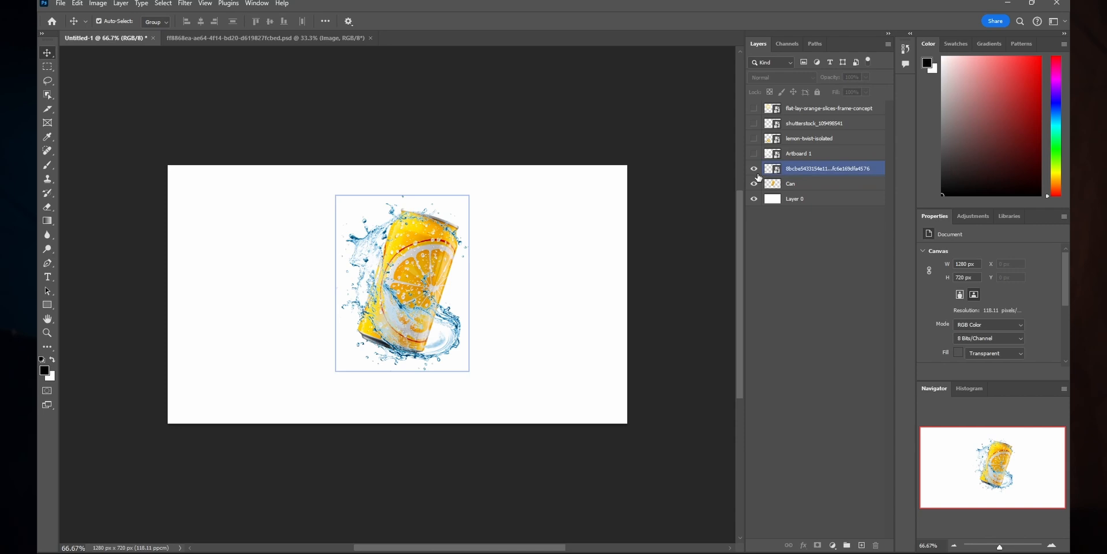
{"action": "left_click", "coordinate": [755, 153]}
{"action": "left_click_drag", "start_coordinate": [790, 169], "coordinate": [792, 188]}
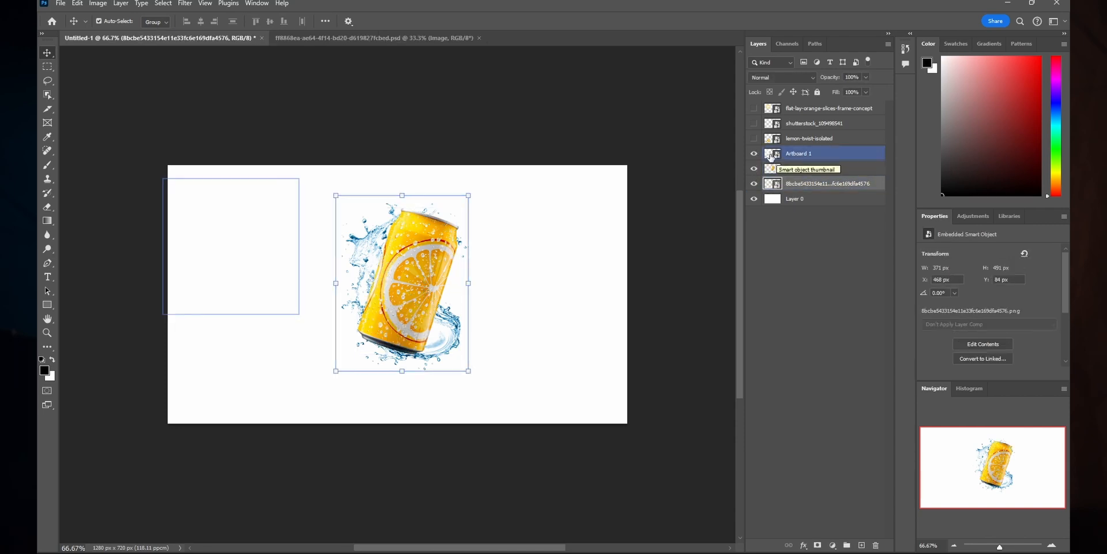
Add a Solid Color fill layer directly above Layer 0 in dark brown, 412200.
{"action": "left_click", "coordinate": [781, 200]}
{"action": "left_click", "coordinate": [833, 545]}
{"action": "left_click", "coordinate": [841, 354]}
{"action": "left_click", "coordinate": [917, 182]}
{"action": "left_click_drag", "start_coordinate": [933, 317], "coordinate": [937, 301]}
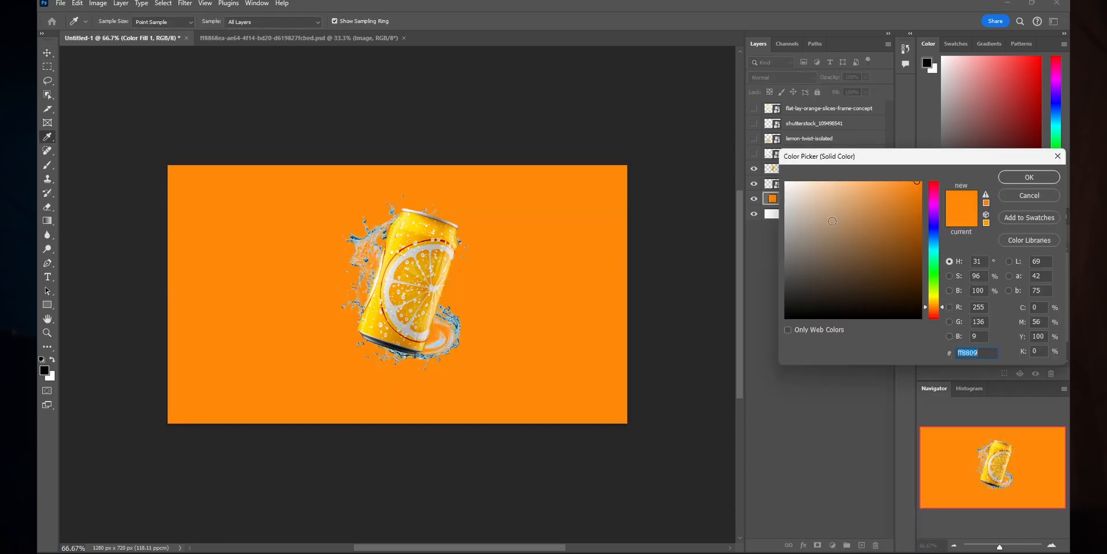
{"action": "left_click_drag", "start_coordinate": [921, 183], "coordinate": [929, 287]}
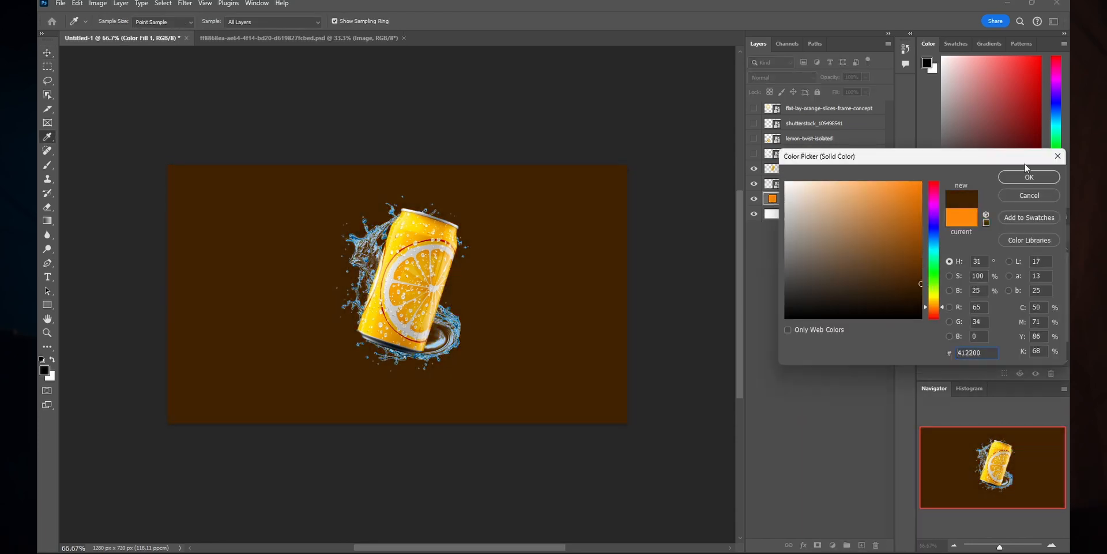
{"action": "left_click", "coordinate": [1015, 178]}
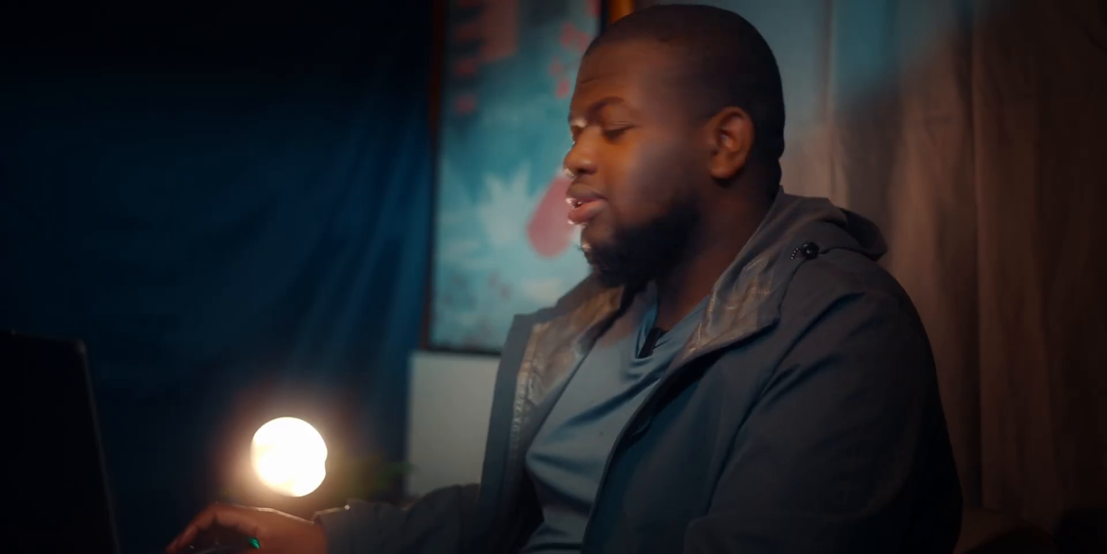
Move the Artboard 1 sunburst layer beneath the splash, enlarge it to about 629 px square and centre it behind the can.
{"action": "right_click", "coordinate": [760, 158]}
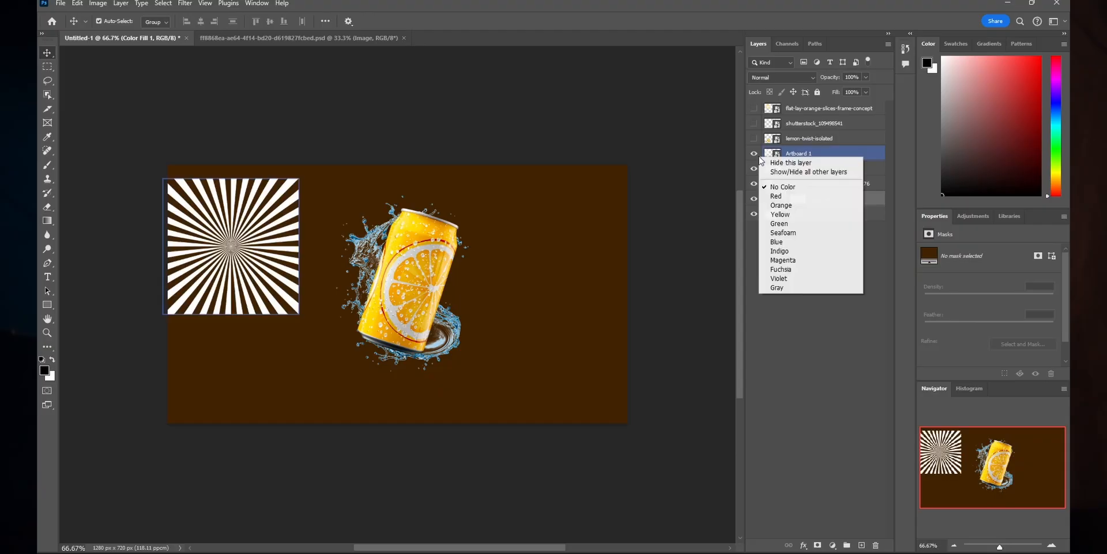
{"action": "left_click", "coordinate": [773, 153]}
{"action": "left_click_drag", "start_coordinate": [814, 158], "coordinate": [812, 191]}
{"action": "left_click_drag", "start_coordinate": [306, 222], "coordinate": [361, 228]}
Apply a Gaussian Blur with a 4.0-pixel radius to the sunburst and hide it with a black layer mask.
{"action": "left_click", "coordinate": [185, 3]}
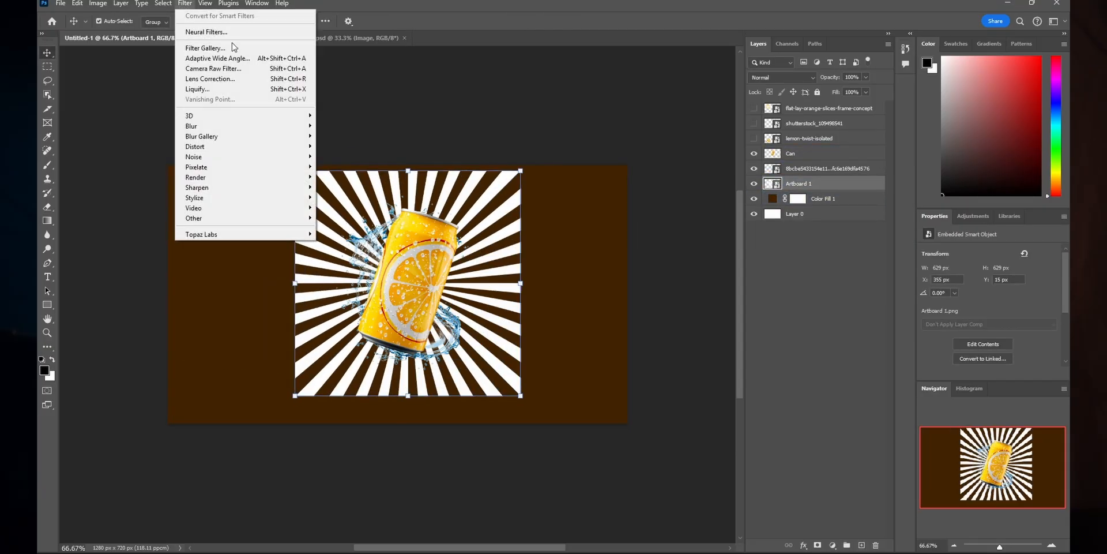
{"action": "mouse_move", "coordinate": [242, 125]}
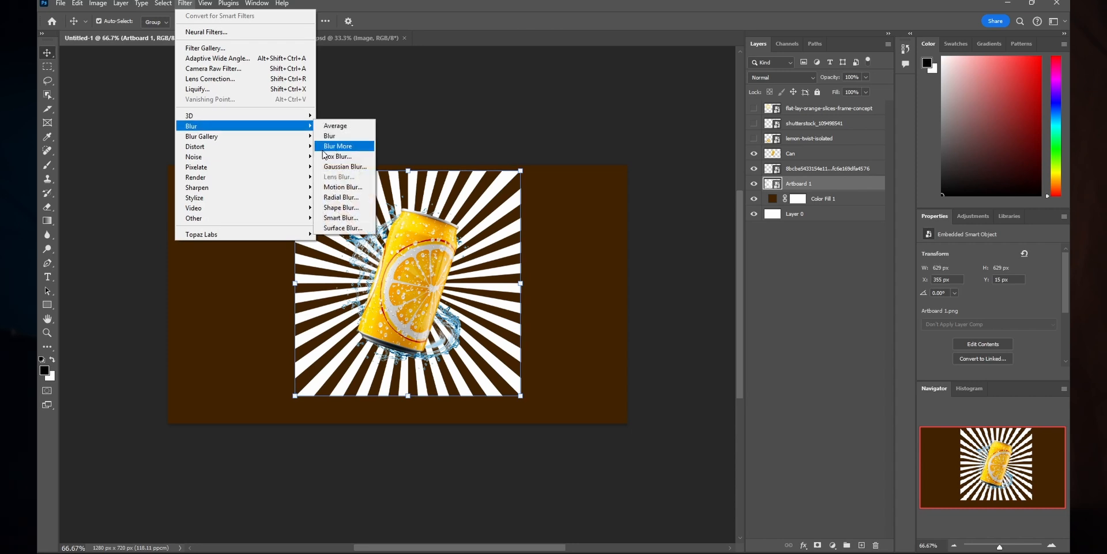
{"action": "left_click", "coordinate": [345, 166]}
{"action": "left_click_drag", "start_coordinate": [749, 282], "coordinate": [724, 281]}
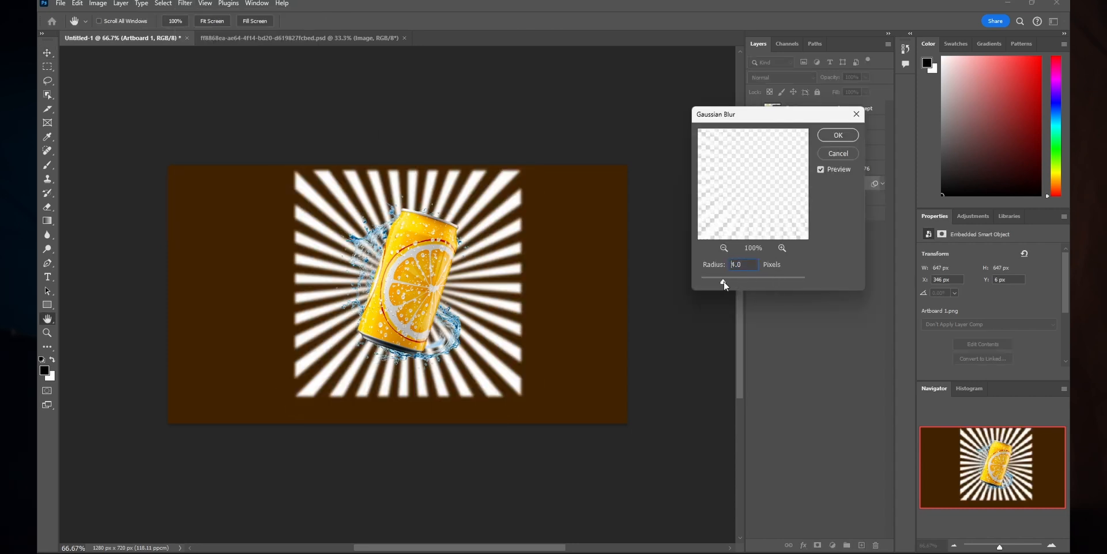
{"action": "key", "text": "Return"}
{"action": "left_click", "coordinate": [817, 545], "text": "alt"}
Paint white on the sunburst's mask with a large soft brush to reveal fading rays around the can.
{"action": "key", "text": "b"}
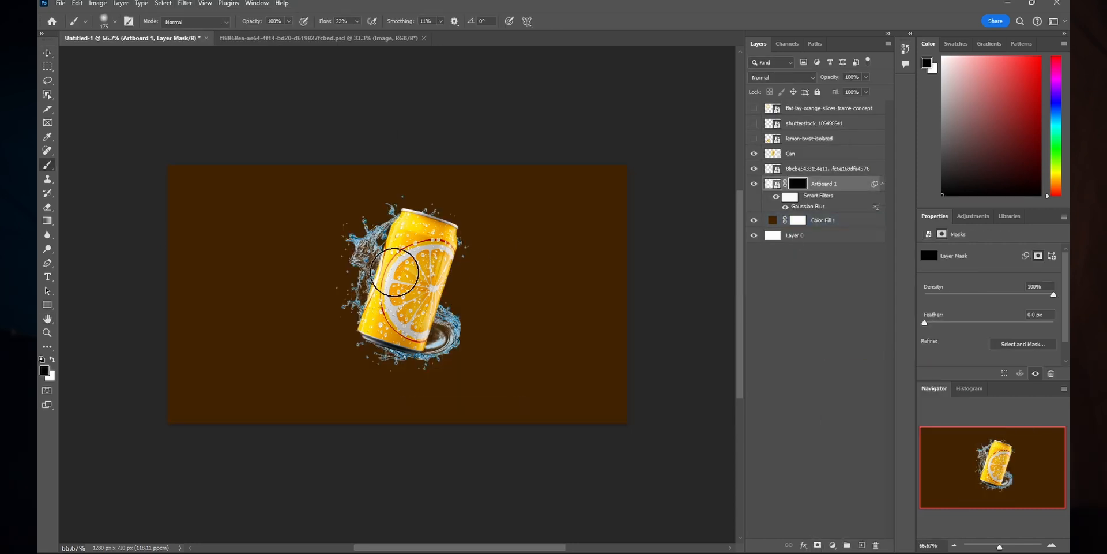
{"action": "key", "text": "bracketright"}
{"action": "key", "text": "bracketright"}
{"action": "key", "text": "bracketright"}
{"action": "key", "text": "bracketright"}
{"action": "key", "text": "bracketright"}
{"action": "left_click", "coordinate": [399, 283]}
{"action": "key", "text": "ctrl+z"}
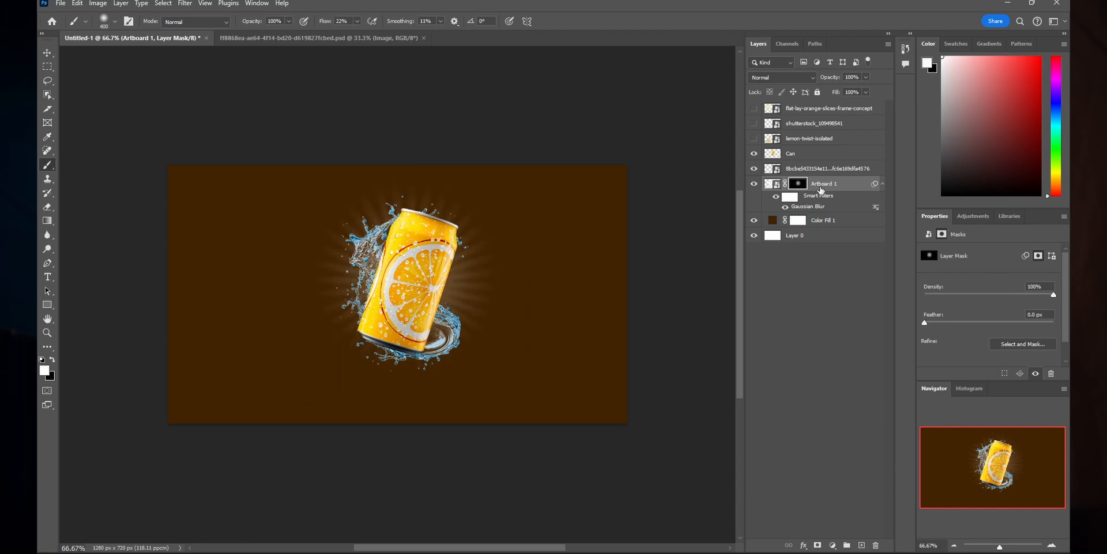
{"action": "key", "text": "v"}
{"action": "left_click", "coordinate": [404, 280]}
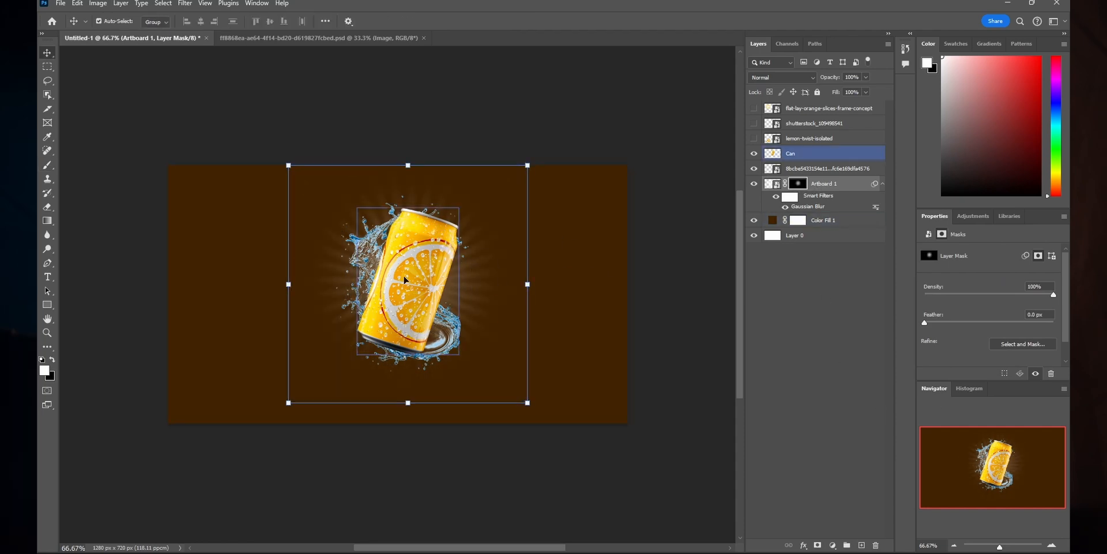
{"action": "key", "text": "ctrl+z"}
{"action": "key", "text": "b"}
{"action": "mouse_move", "coordinate": [404, 275]}
{"action": "left_mouse_down"}
{"action": "mouse_move", "coordinate": [375, 277]}
{"action": "mouse_move", "coordinate": [490, 292]}
{"action": "left_mouse_up"}
{"action": "key", "text": "v"}
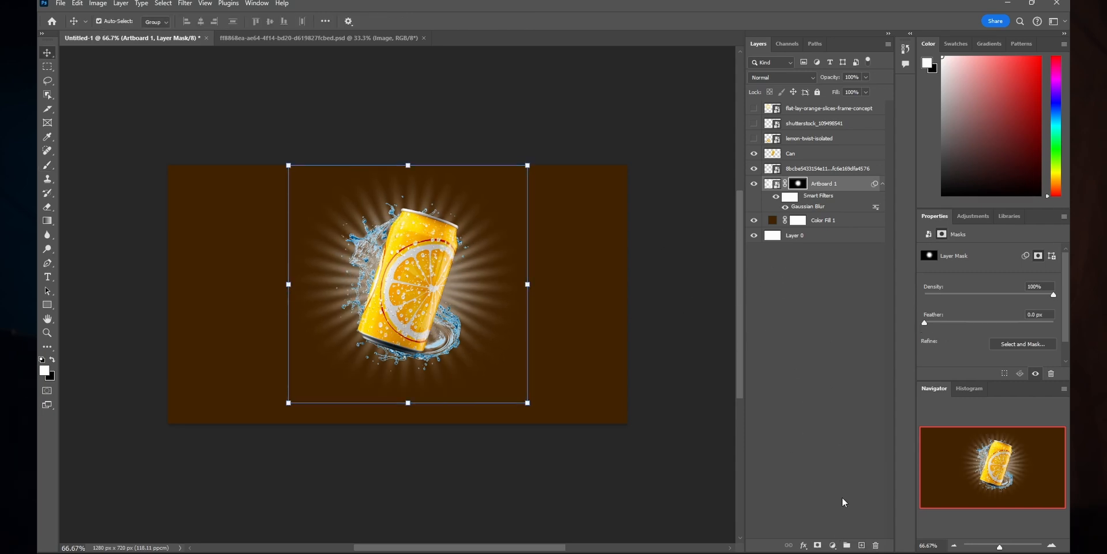
Add an orange Solid Color fill layer above the sunburst and turn its mask black.
{"action": "left_click", "coordinate": [833, 545]}
{"action": "left_click", "coordinate": [848, 352]}
{"action": "left_click_drag", "start_coordinate": [905, 252], "coordinate": [952, 161]}
{"action": "left_click_drag", "start_coordinate": [947, 297], "coordinate": [946, 304]}
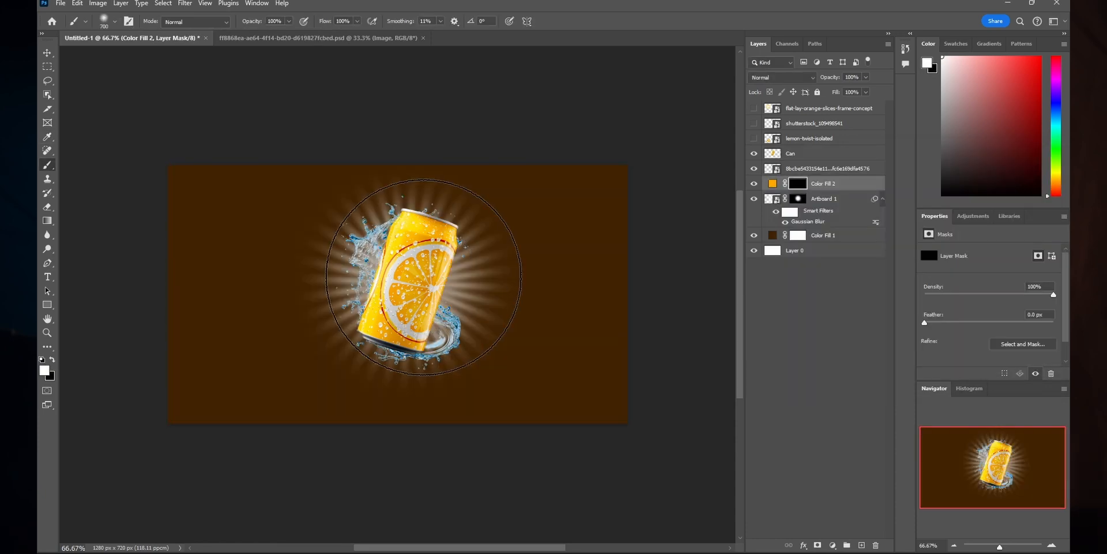
Reveal a soft orange glow behind the can on the fill's mask and set its blend mode to Linear Dodge (Add).
{"action": "key", "text": "bracketleft"}
{"action": "key", "text": "bracketleft"}
{"action": "left_click", "coordinate": [406, 278]}
{"action": "left_click", "coordinate": [782, 77]}
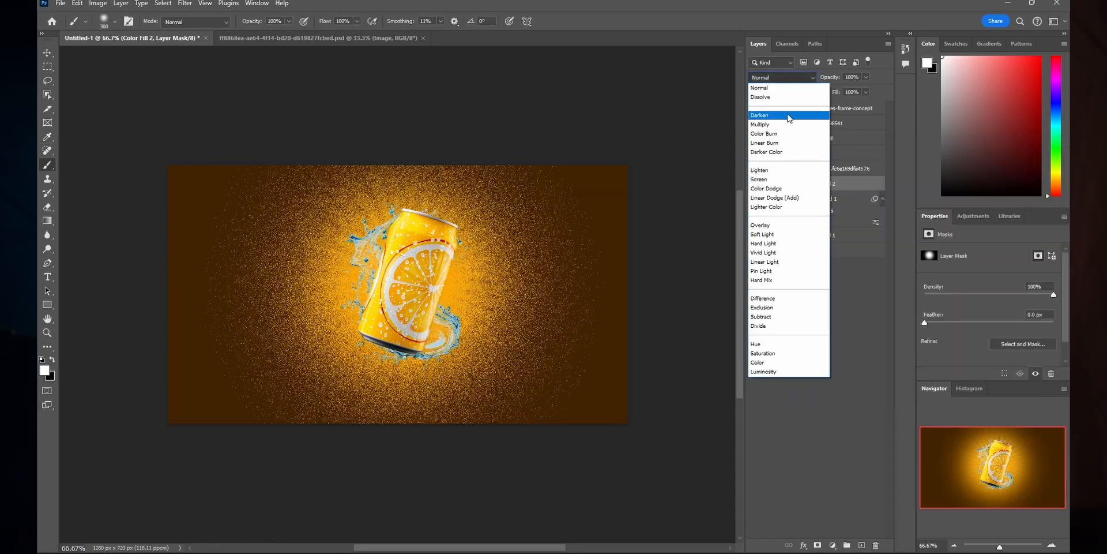
{"action": "left_click", "coordinate": [775, 200]}
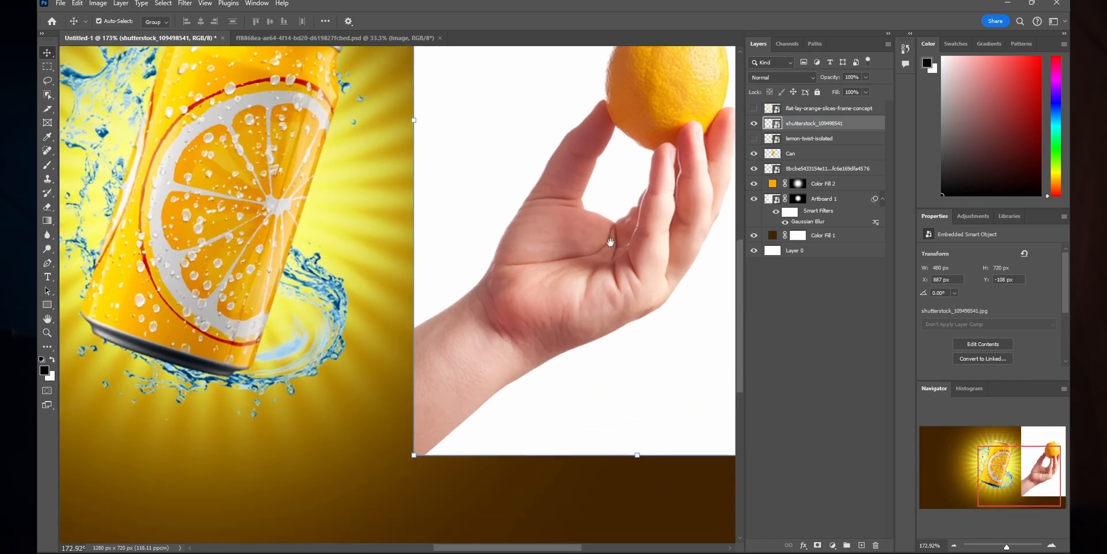
Isolate the hand from its photo with a layer mask, then scale and place it so its fingers hold the can's base.
{"action": "scroll", "coordinate": [629, 164], "scroll_direction": "up", "scroll_amount": 4}
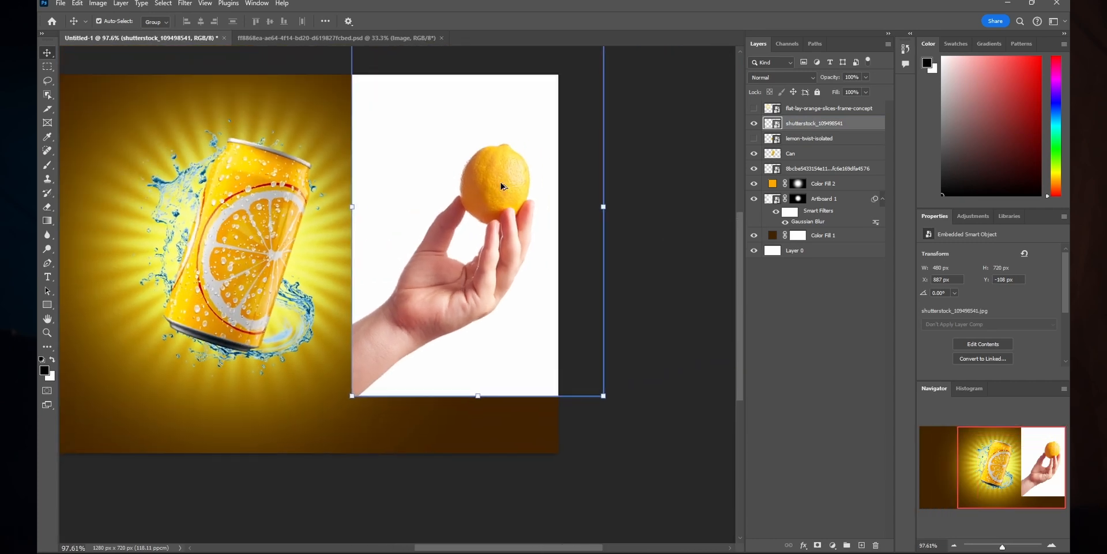
{"action": "key", "text": "w"}
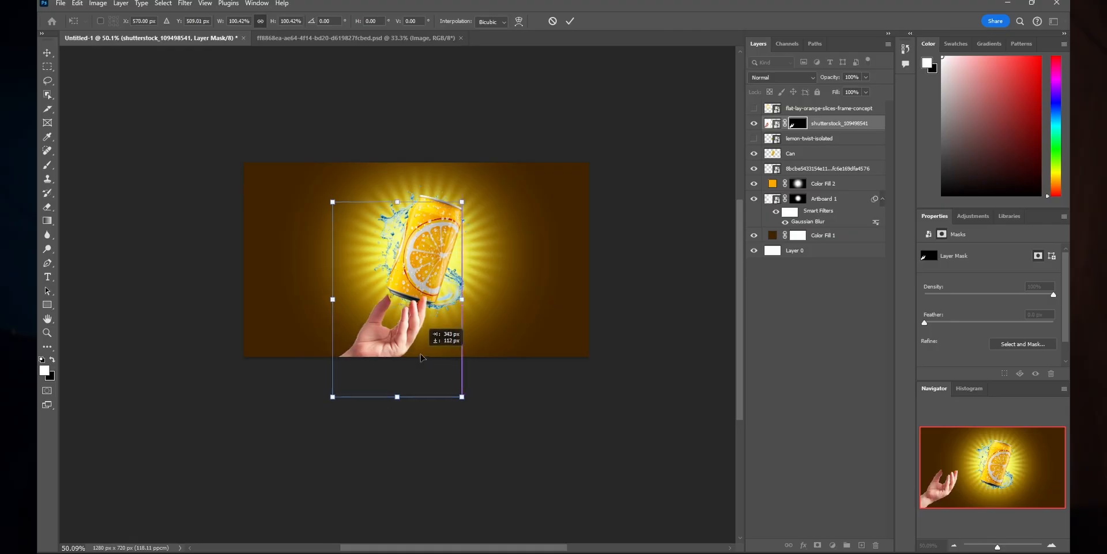
{"action": "left_click_drag", "start_coordinate": [487, 245], "coordinate": [483, 238]}
{"action": "mouse_move", "coordinate": [465, 294]}
{"action": "left_mouse_down"}
{"action": "mouse_move", "coordinate": [480, 294]}
{"action": "mouse_move", "coordinate": [445, 280]}
{"action": "mouse_move", "coordinate": [454, 281]}
{"action": "left_mouse_up"}
{"action": "mouse_move", "coordinate": [481, 184]}
{"action": "left_mouse_down"}
{"action": "mouse_move", "coordinate": [487, 148]}
{"action": "mouse_move", "coordinate": [484, 157]}
{"action": "left_mouse_up"}
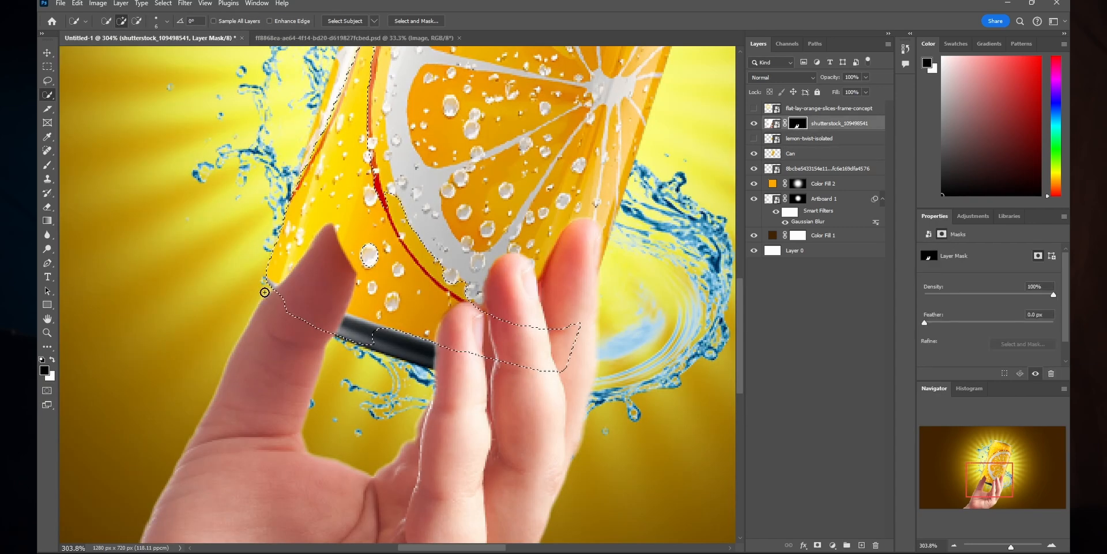
Paint black on the hand's mask to hide the thumb where it overlaps the can.
{"action": "key", "text": "b"}
{"action": "mouse_move", "coordinate": [300, 289]}
{"action": "left_mouse_down"}
{"action": "mouse_move", "coordinate": [329, 272]}
{"action": "mouse_move", "coordinate": [349, 293]}
{"action": "left_mouse_up"}
{"action": "scroll", "coordinate": [490, 284], "scroll_direction": "down", "scroll_amount": 1}
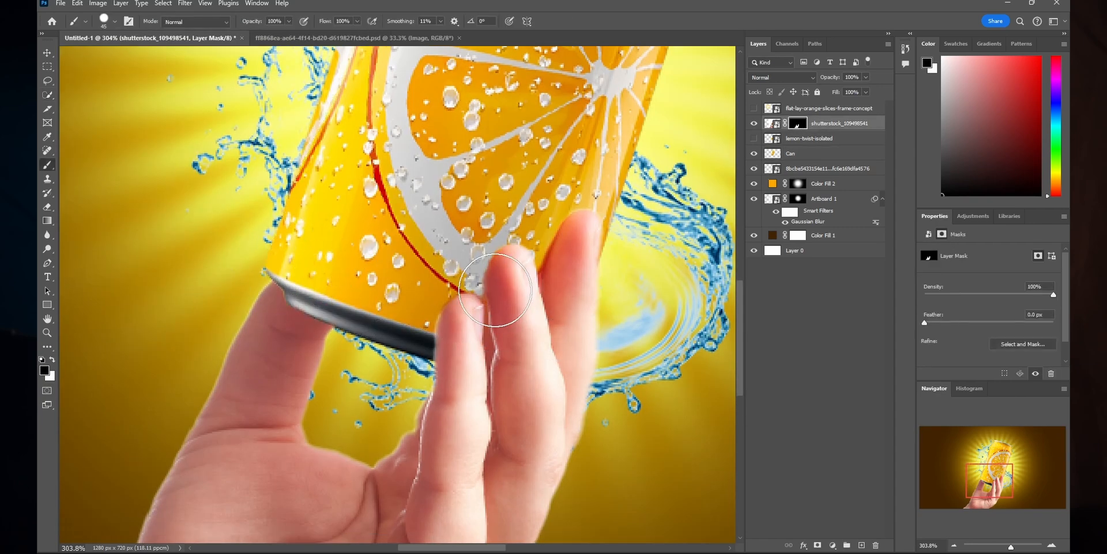
{"action": "scroll", "coordinate": [545, 306], "scroll_direction": "down", "scroll_amount": 10}
{"action": "left_click_drag", "start_coordinate": [622, 292], "coordinate": [526, 326]}
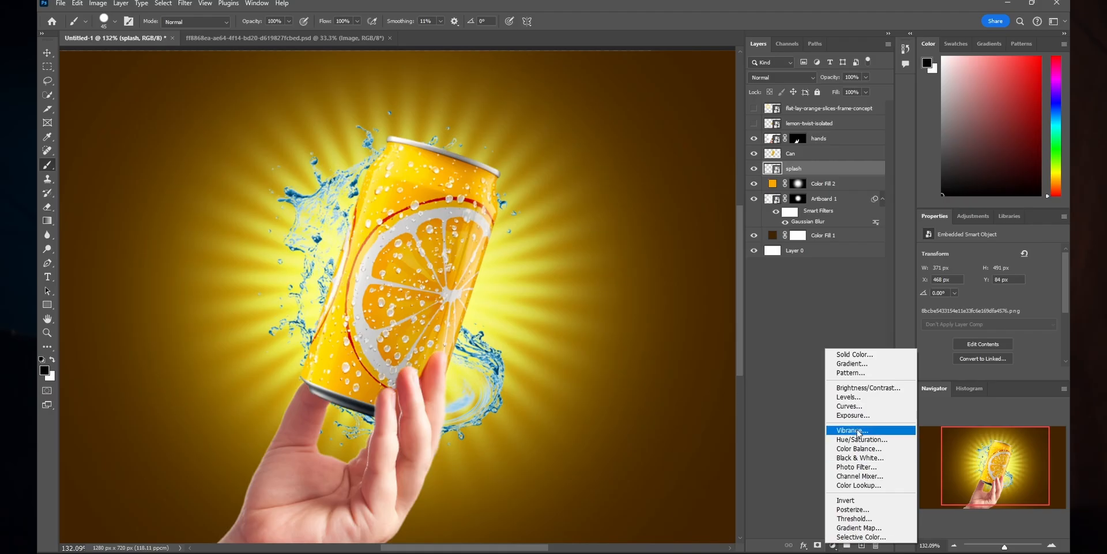
Add a Hue/Saturation adjustment clipped to the splash layer, colorized with hue +80, saturation 100 and lightness +100.
{"action": "left_click", "coordinate": [864, 440]}
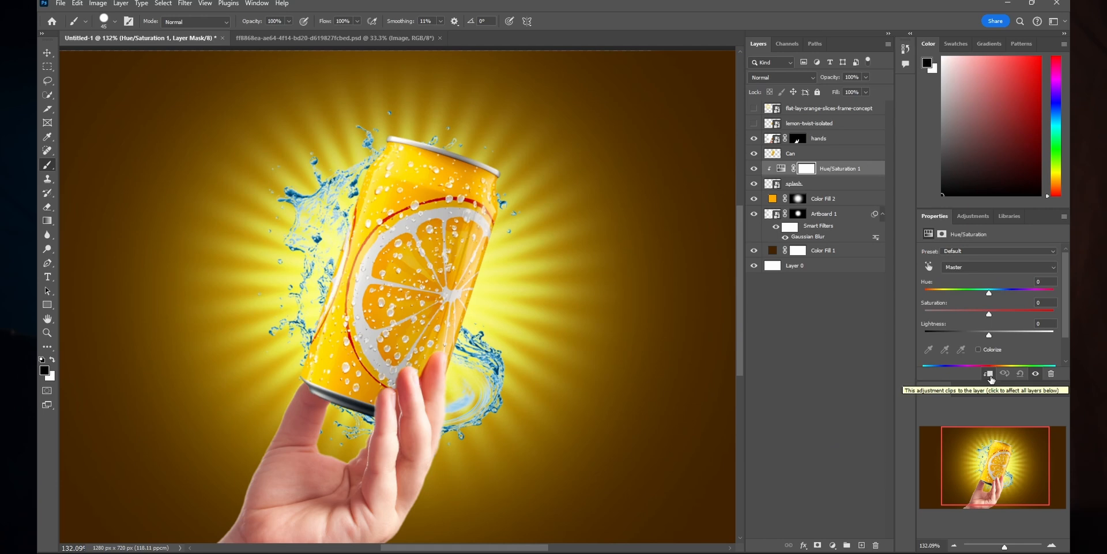
{"action": "left_click", "coordinate": [992, 349]}
{"action": "left_click_drag", "start_coordinate": [964, 313], "coordinate": [1015, 311]}
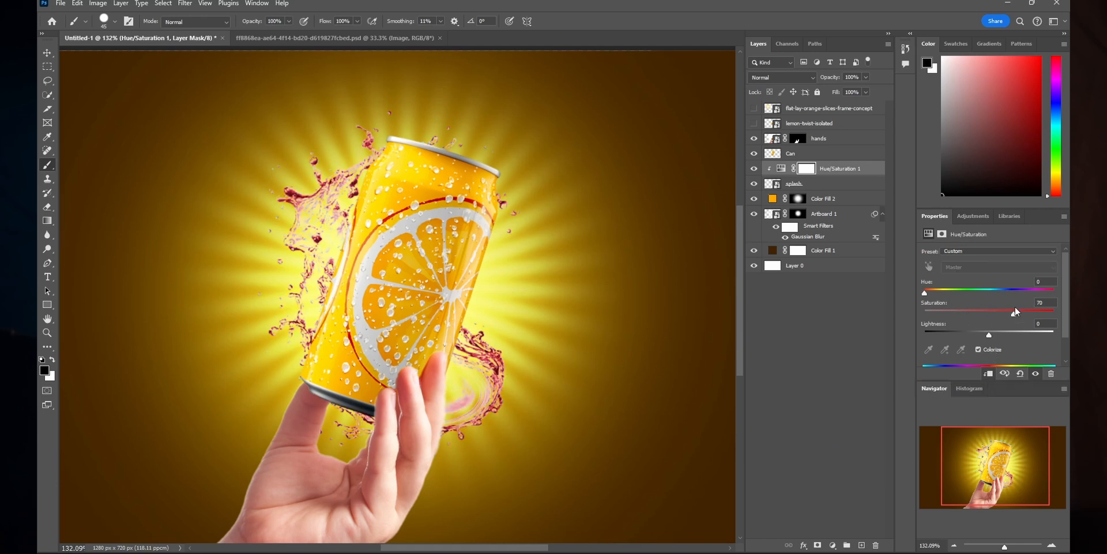
{"action": "left_click_drag", "start_coordinate": [925, 292], "coordinate": [961, 287]}
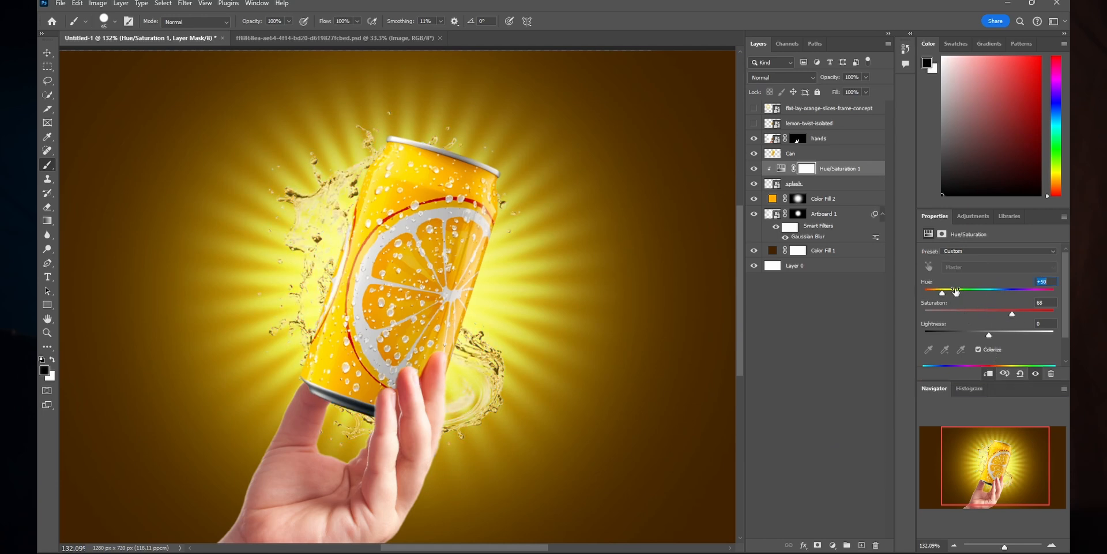
{"action": "left_click_drag", "start_coordinate": [938, 328], "coordinate": [978, 337]}
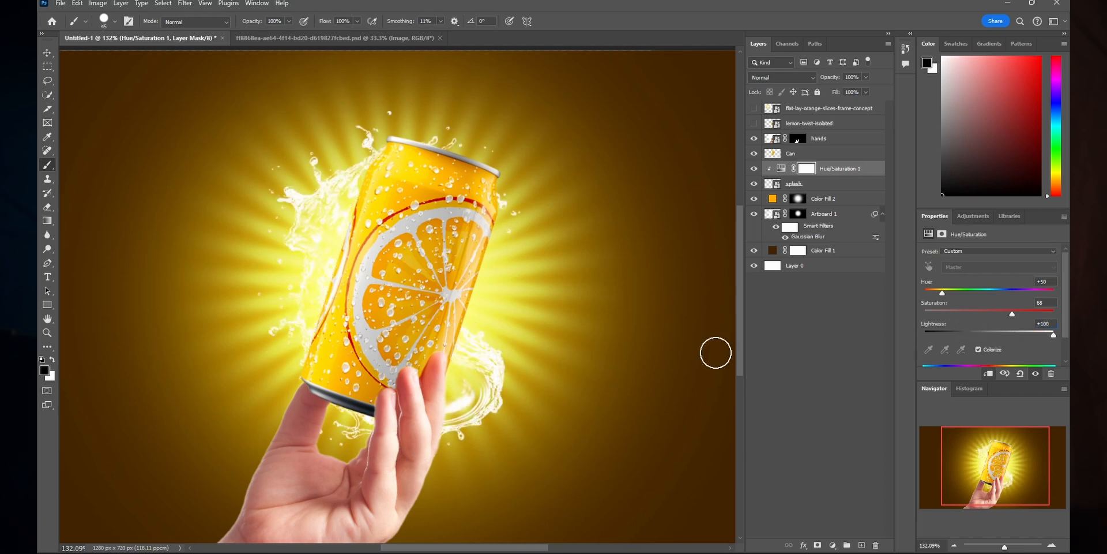
{"action": "scroll", "coordinate": [503, 329], "scroll_direction": "down", "scroll_amount": 7}
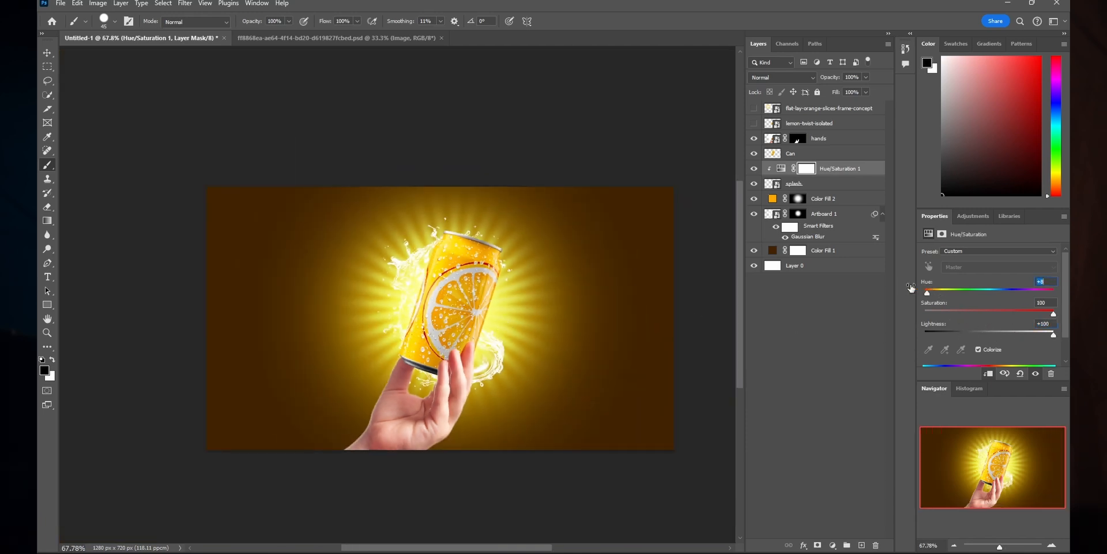
{"action": "scroll", "coordinate": [531, 316], "scroll_direction": "up", "scroll_amount": 4}
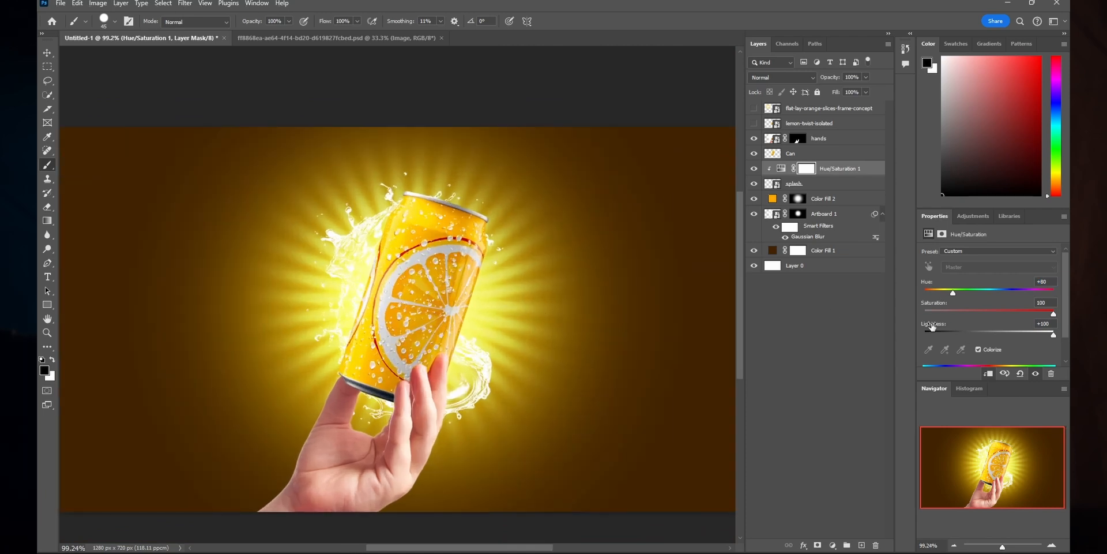
Add an orange Solid Color fill clipped to the splash layer.
{"action": "left_click", "coordinate": [833, 545]}
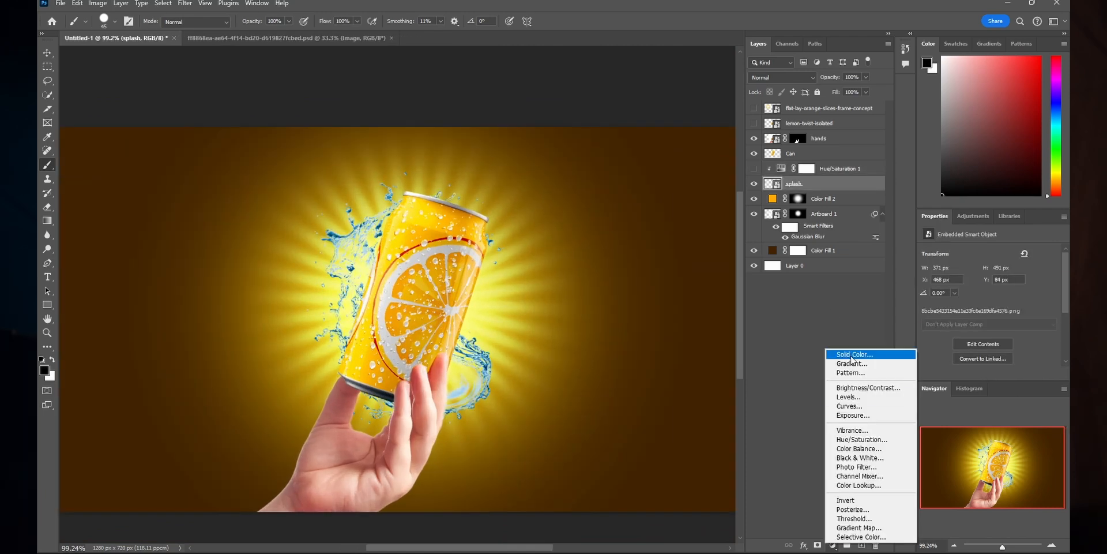
{"action": "left_click", "coordinate": [854, 354]}
{"action": "left_click_drag", "start_coordinate": [883, 267], "coordinate": [922, 182]}
{"action": "left_click_drag", "start_coordinate": [939, 294], "coordinate": [936, 309]}
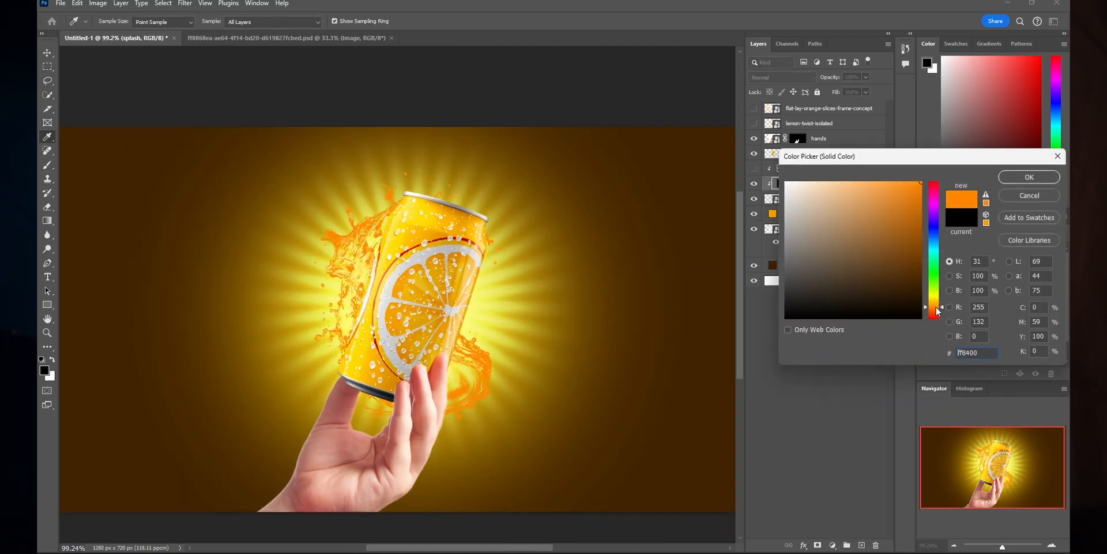
{"action": "left_click", "coordinate": [1014, 176]}
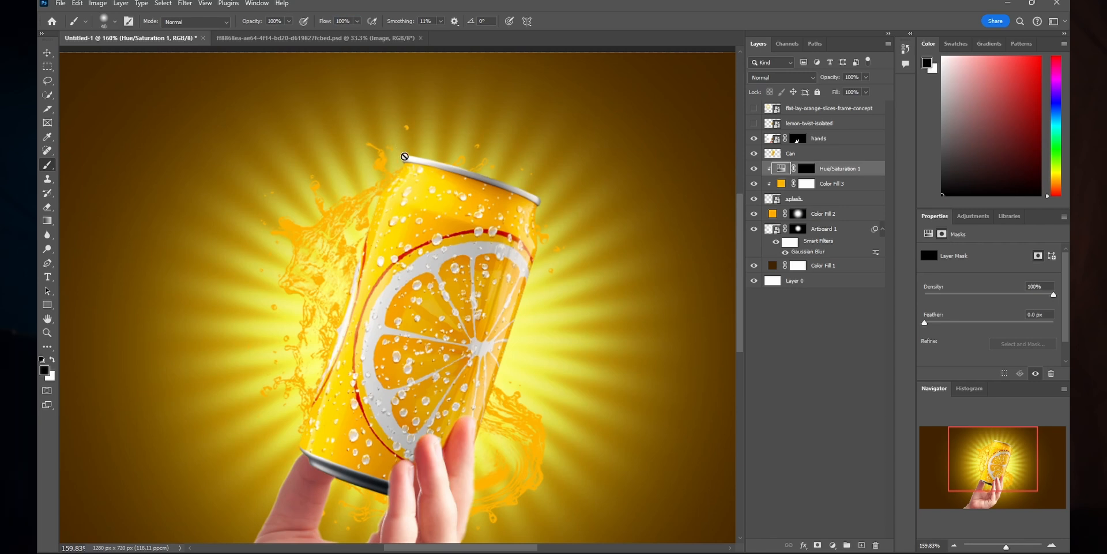
Paint white on the Hue/Saturation layer's black mask to brighten the outer edges and droplets of the splash.
{"action": "scroll", "coordinate": [305, 269], "scroll_direction": "up", "scroll_amount": 3}
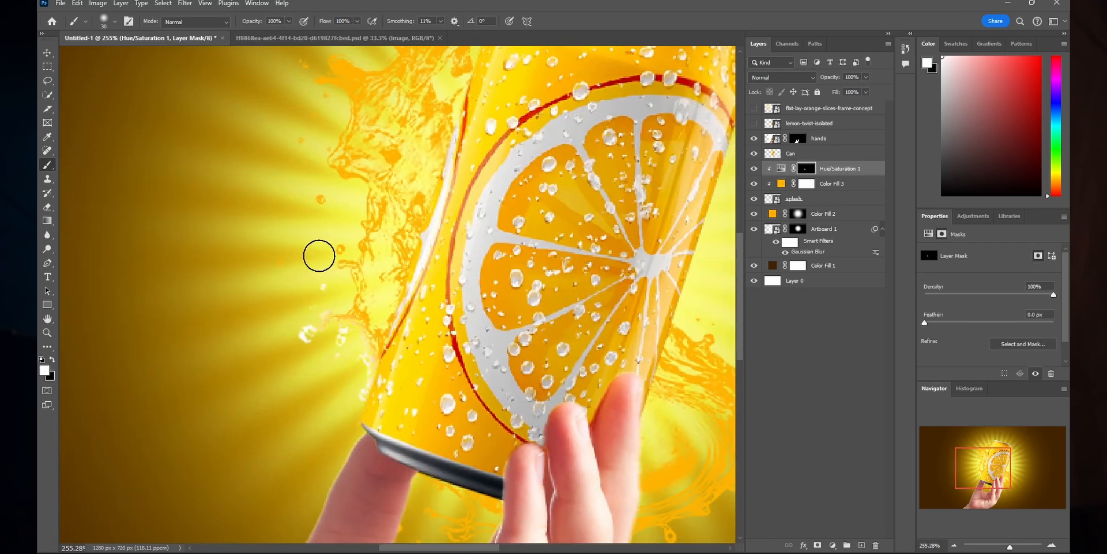
{"action": "scroll", "coordinate": [300, 229], "scroll_direction": "down", "scroll_amount": 5}
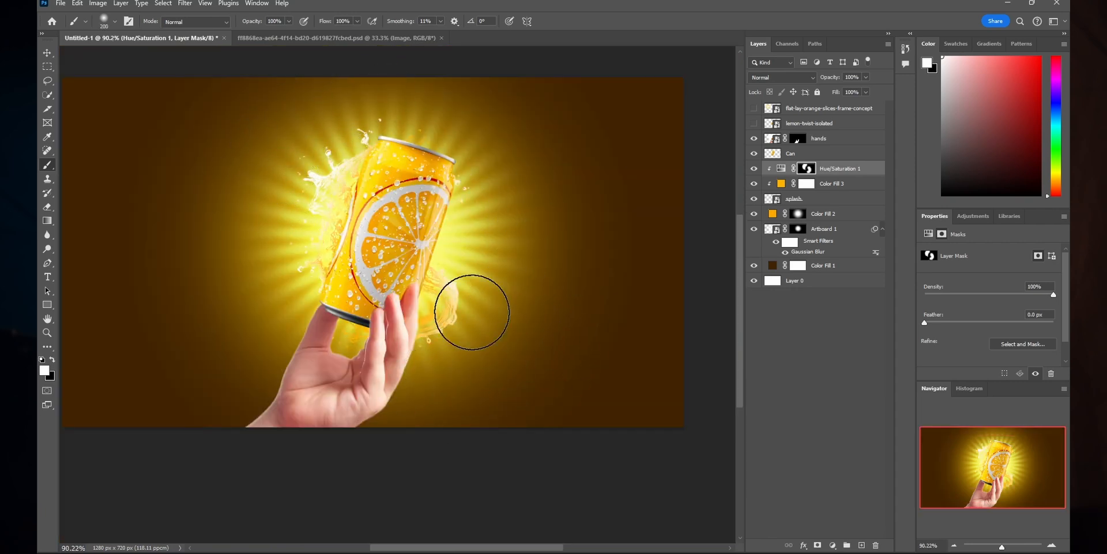
{"action": "scroll", "coordinate": [505, 331], "scroll_direction": "down", "scroll_amount": 4}
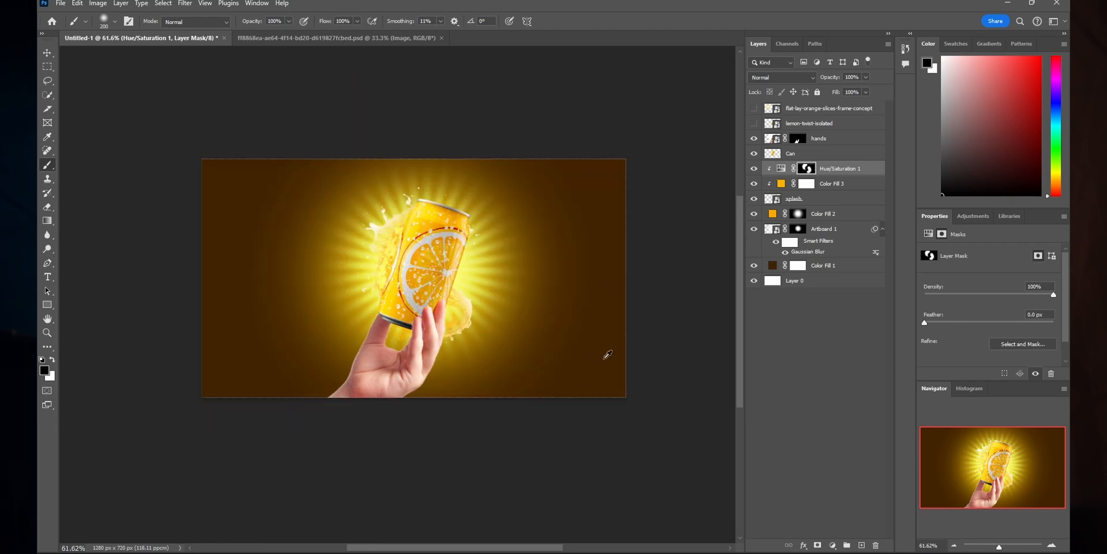
{"action": "scroll", "coordinate": [603, 353], "scroll_direction": "up", "scroll_amount": 3}
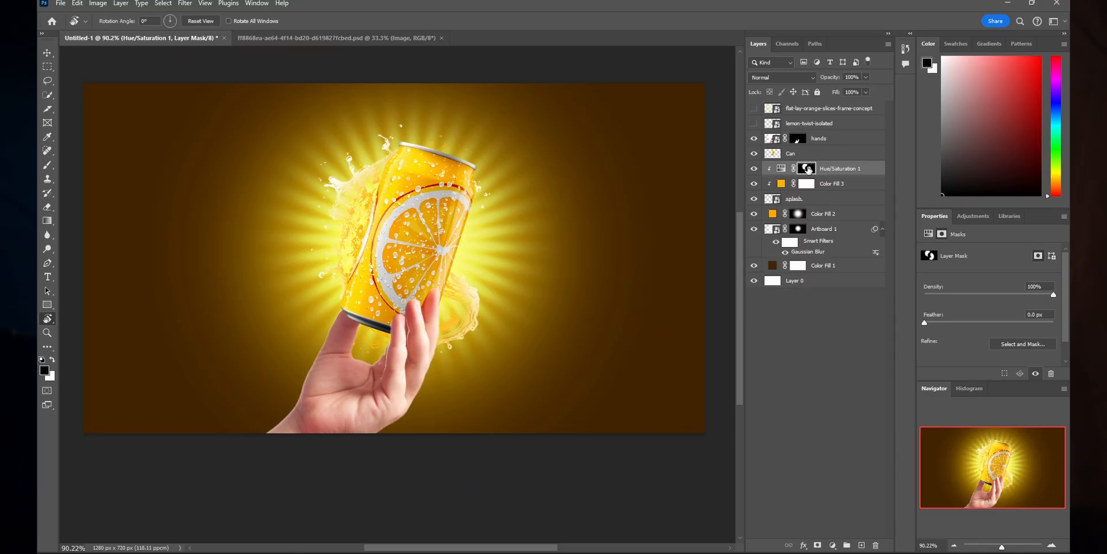
{"action": "scroll", "coordinate": [494, 246], "scroll_direction": "up", "scroll_amount": 2}
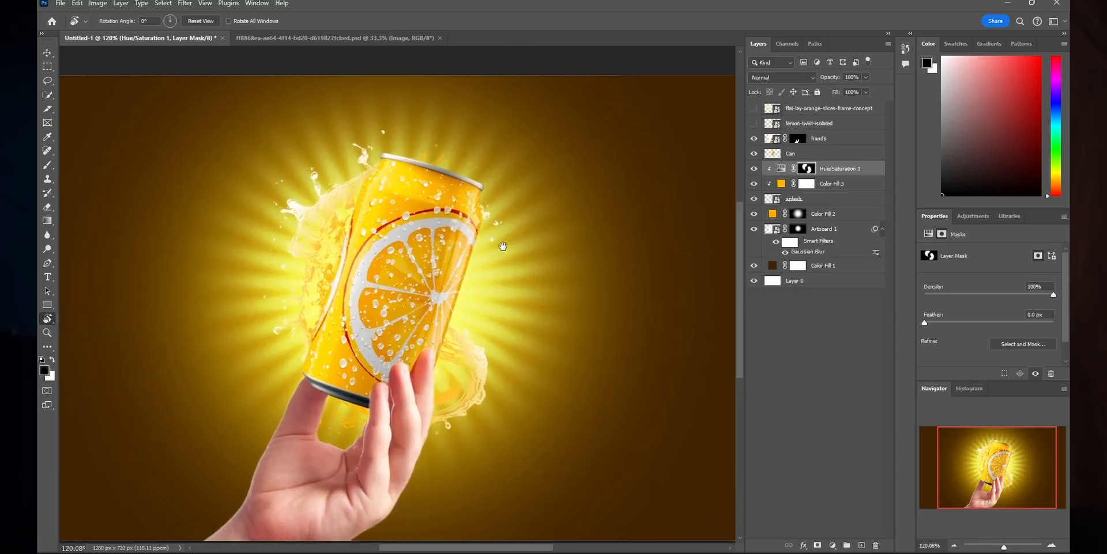
Isolate the Can layer and add a black Solid Color fill (000000) behind it, just above Layer 0.
{"action": "left_click", "coordinate": [754, 153], "text": "alt"}
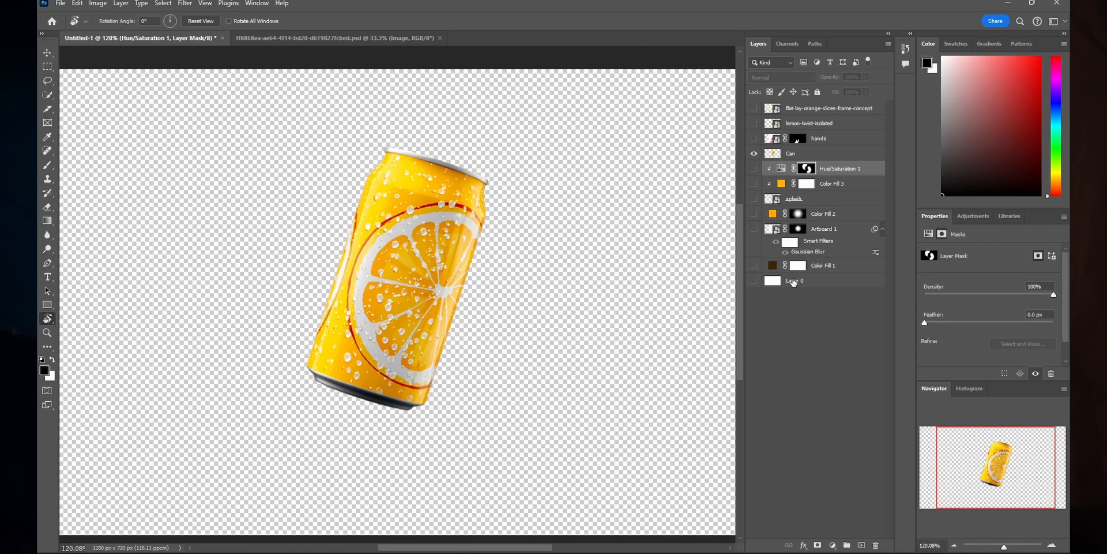
{"action": "left_click", "coordinate": [794, 282]}
{"action": "left_click", "coordinate": [833, 545]}
{"action": "left_click", "coordinate": [842, 356]}
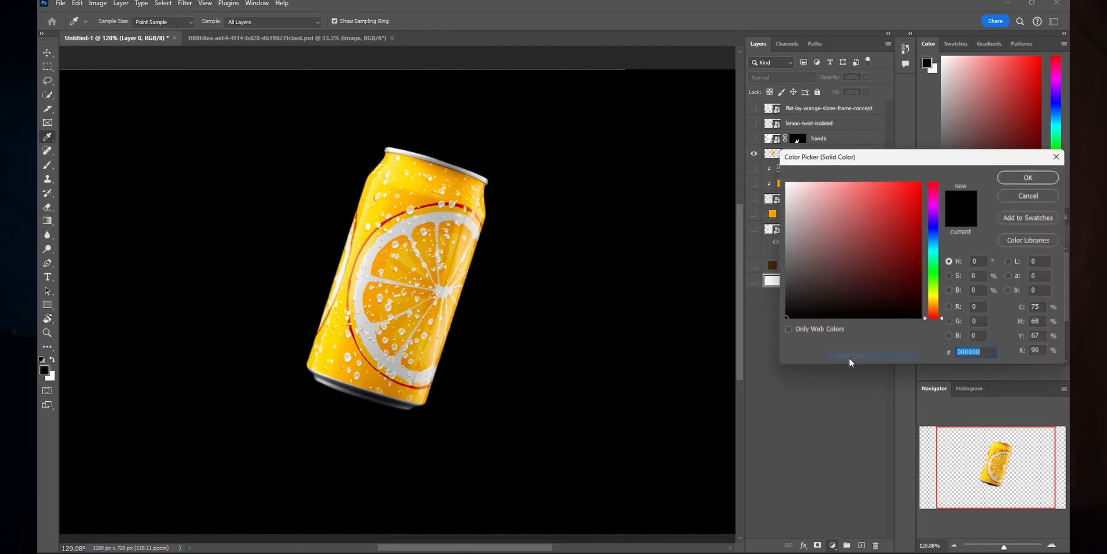
{"action": "left_click", "coordinate": [1029, 177]}
Rotate the canvas view to -19° so the can stands upright.
{"action": "key", "text": "r"}
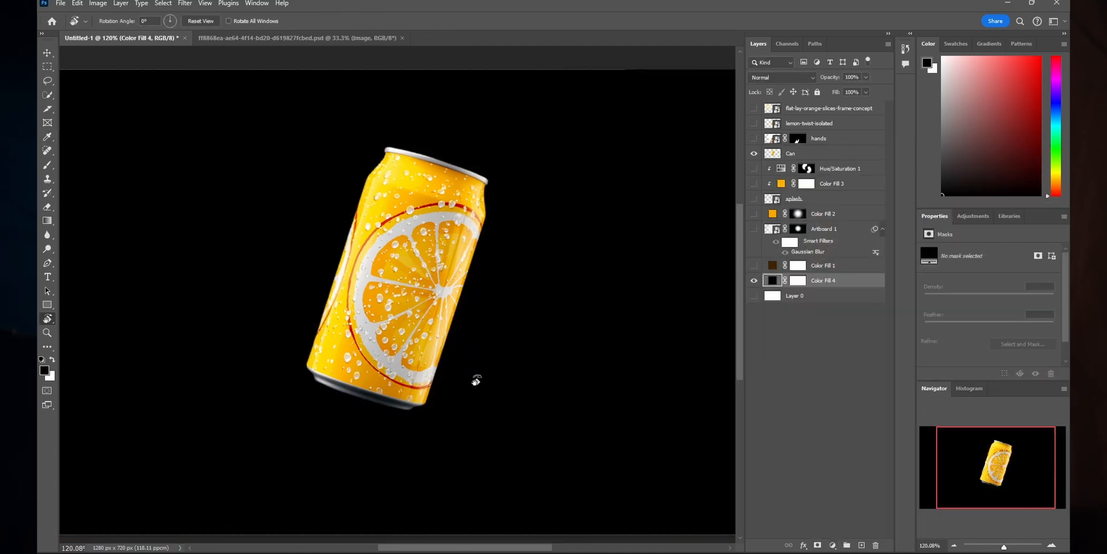
{"action": "left_click_drag", "start_coordinate": [477, 380], "coordinate": [517, 363]}
{"action": "scroll", "coordinate": [410, 306], "scroll_direction": "up", "scroll_amount": 4}
{"action": "scroll", "coordinate": [522, 340], "scroll_direction": "down", "scroll_amount": 3}
{"action": "left_click_drag", "start_coordinate": [554, 297], "coordinate": [550, 274]}
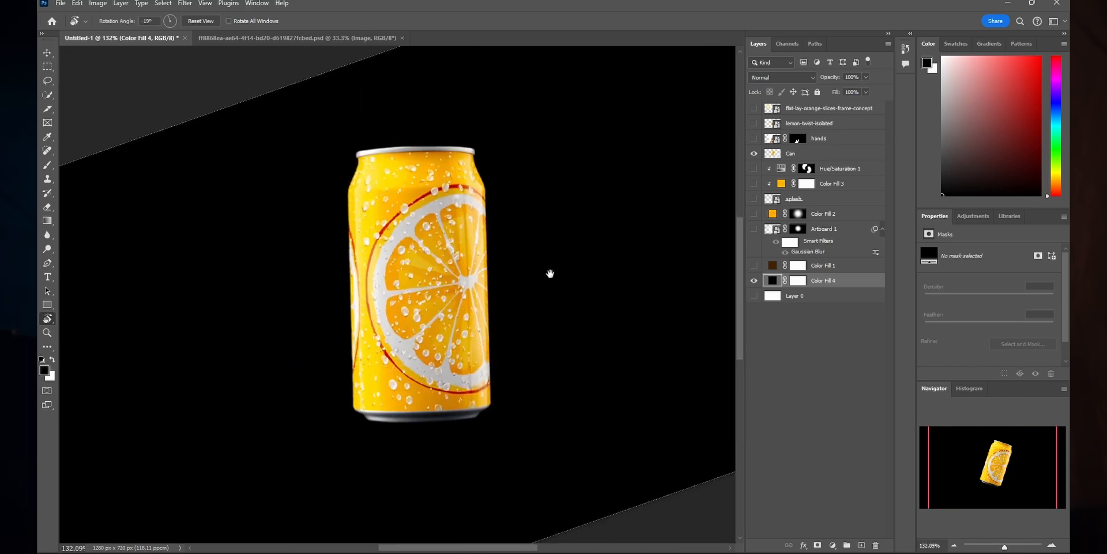
{"action": "scroll", "coordinate": [550, 273], "scroll_direction": "down", "scroll_amount": 5}
{"action": "scroll", "coordinate": [543, 274], "scroll_direction": "up", "scroll_amount": 3}
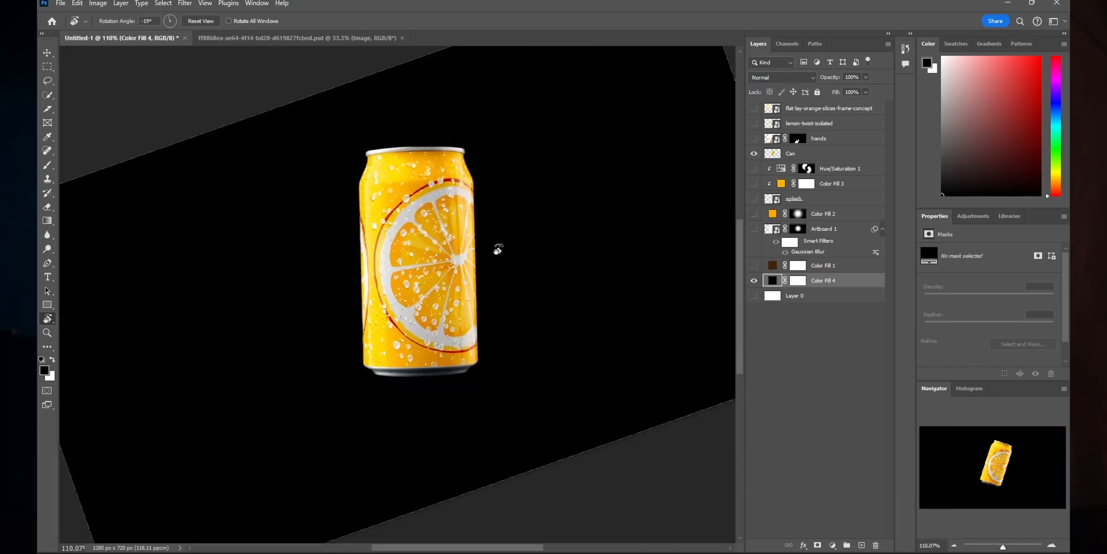
Add a Levels adjustment above the can with midtones at 0.21 and a lowered white output level.
{"action": "left_click", "coordinate": [819, 153]}
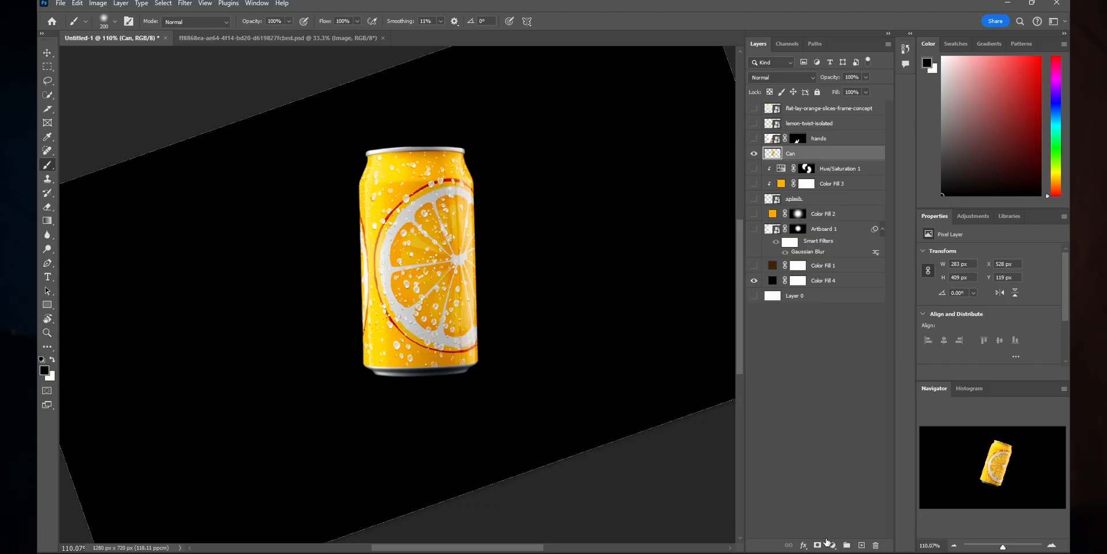
{"action": "left_click", "coordinate": [833, 545]}
{"action": "left_click", "coordinate": [881, 400]}
{"action": "left_click_drag", "start_coordinate": [1001, 333], "coordinate": [1032, 343]}
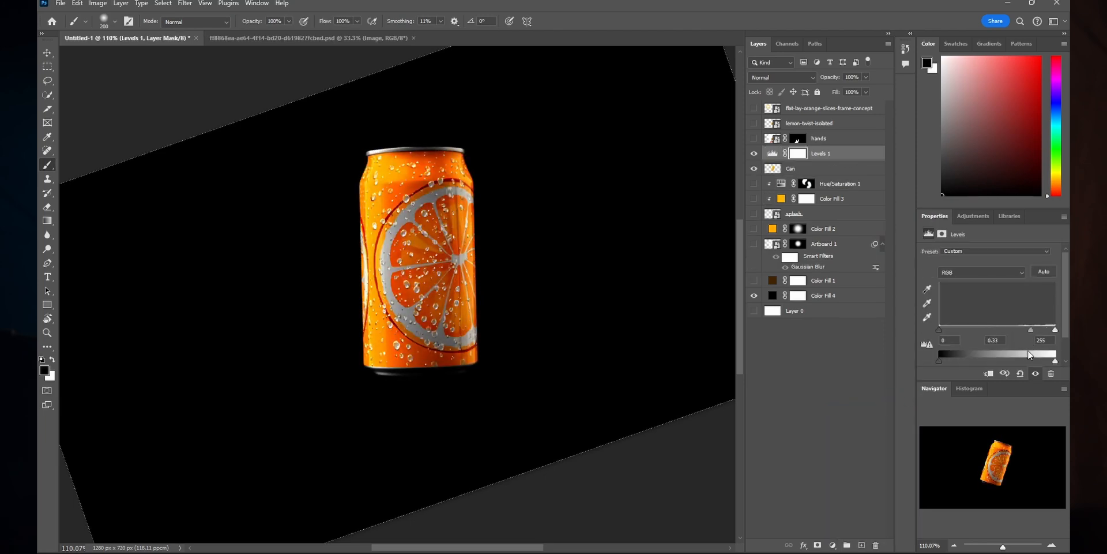
{"action": "left_click_drag", "start_coordinate": [1026, 361], "coordinate": [1008, 361]}
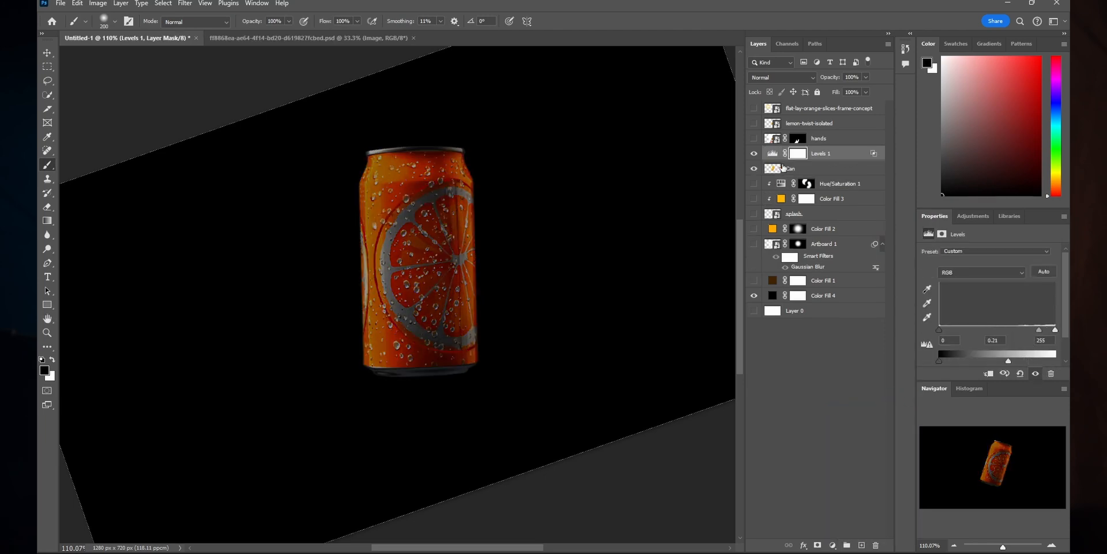
Invert the can's clipped Levels mask to black and paint white down the can's middle to darken it.
{"action": "left_click", "coordinate": [807, 153]}
{"action": "key", "text": "ctrl+i"}
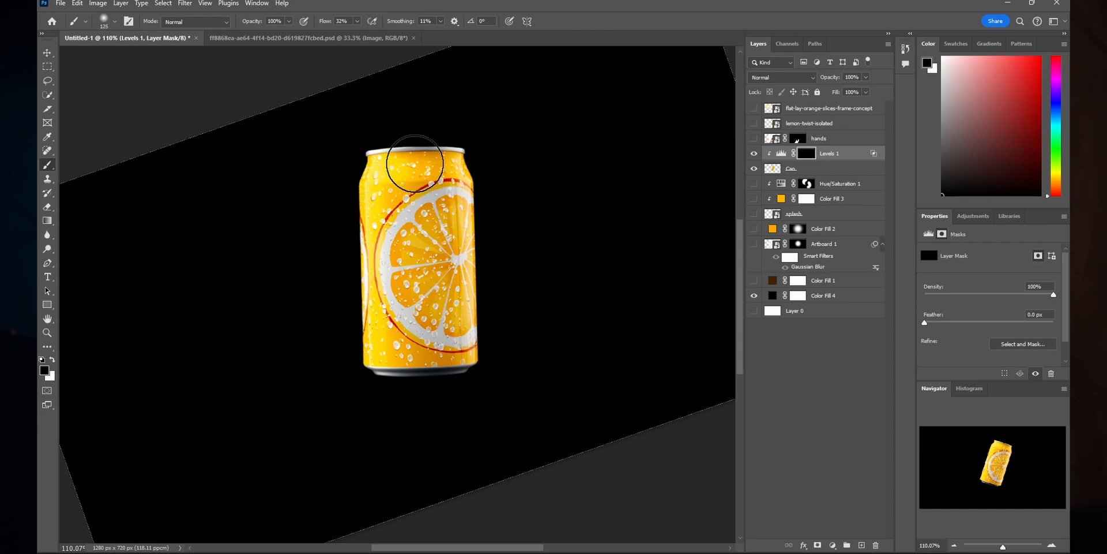
{"action": "mouse_move", "coordinate": [426, 303]}
{"action": "left_mouse_down"}
{"action": "mouse_move", "coordinate": [430, 376]}
{"action": "mouse_move", "coordinate": [412, 83]}
{"action": "left_mouse_up"}
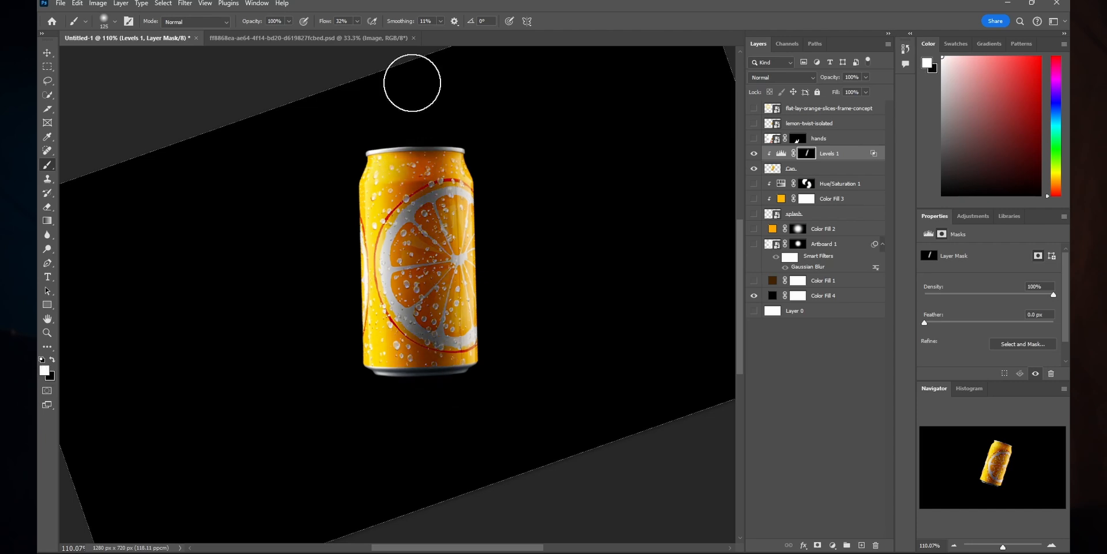
{"action": "key", "text": "ctrl+z"}
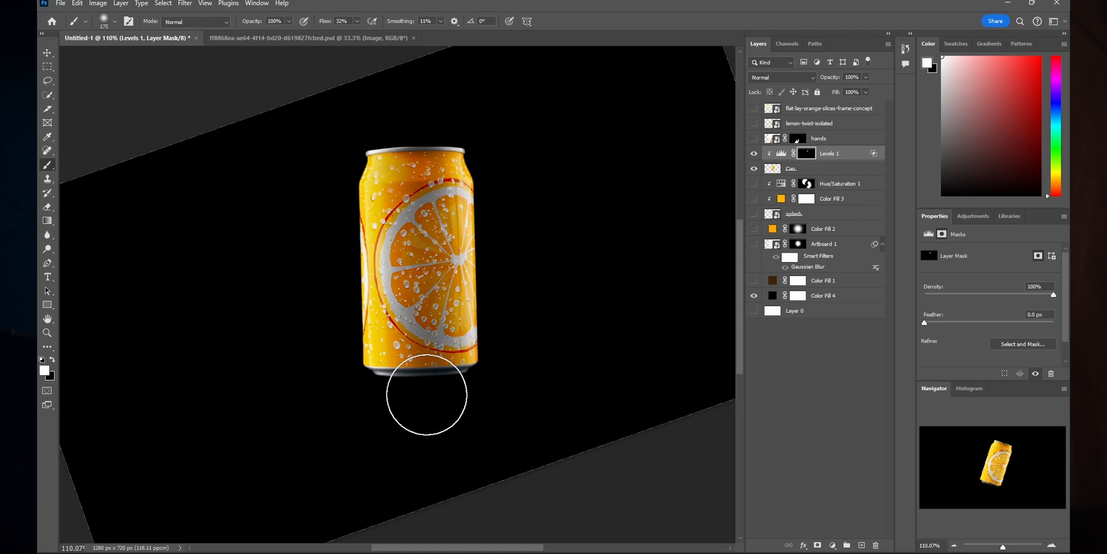
{"action": "scroll", "coordinate": [464, 232], "scroll_direction": "up", "scroll_amount": 3}
{"action": "scroll", "coordinate": [464, 233], "scroll_direction": "down", "scroll_amount": 3}
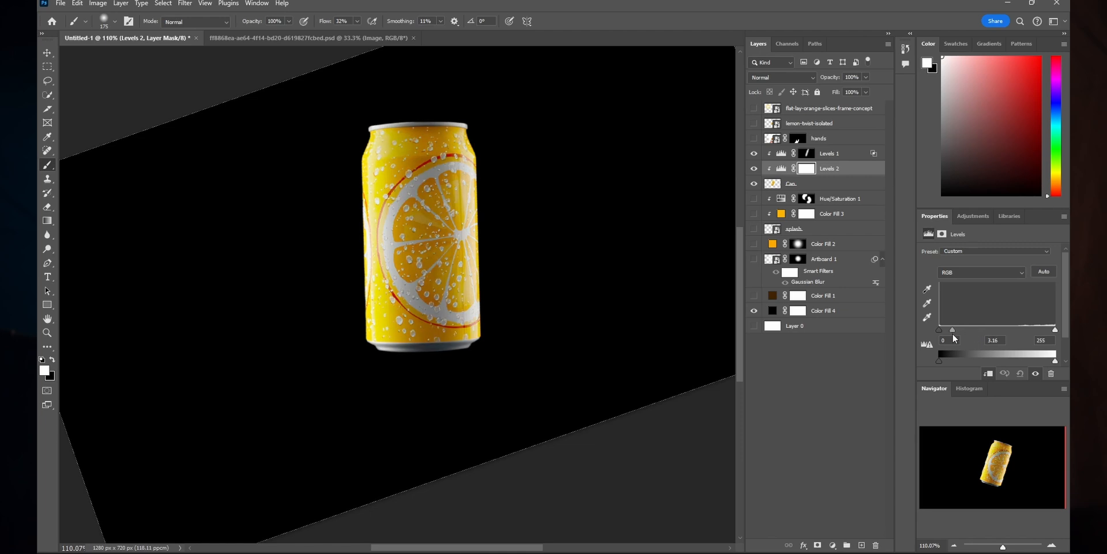
Set the second Levels adjustment clipped to the can to midtones 2.65 and white input 188, with Screen blending.
{"action": "mouse_move", "coordinate": [953, 333]}
{"action": "left_mouse_down"}
{"action": "mouse_move", "coordinate": [989, 333]}
{"action": "mouse_move", "coordinate": [951, 334]}
{"action": "left_mouse_up"}
{"action": "left_click_drag", "start_coordinate": [1055, 330], "coordinate": [1034, 330]}
{"action": "mouse_move", "coordinate": [941, 361]}
{"action": "left_mouse_down"}
{"action": "mouse_move", "coordinate": [1005, 354]}
{"action": "mouse_move", "coordinate": [936, 357]}
{"action": "left_mouse_up"}
{"action": "left_click", "coordinate": [782, 78]}
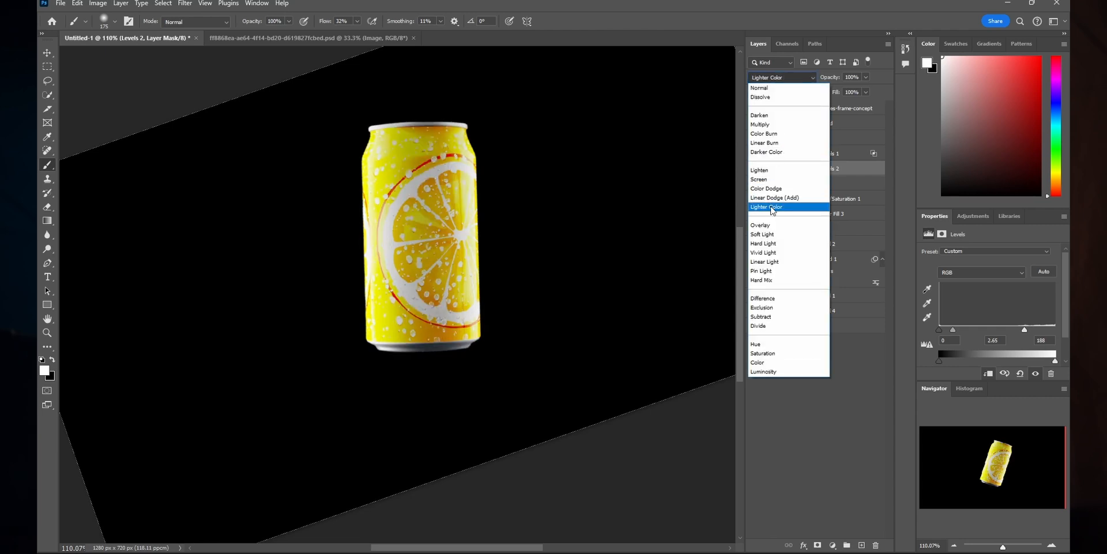
{"action": "left_click", "coordinate": [779, 180]}
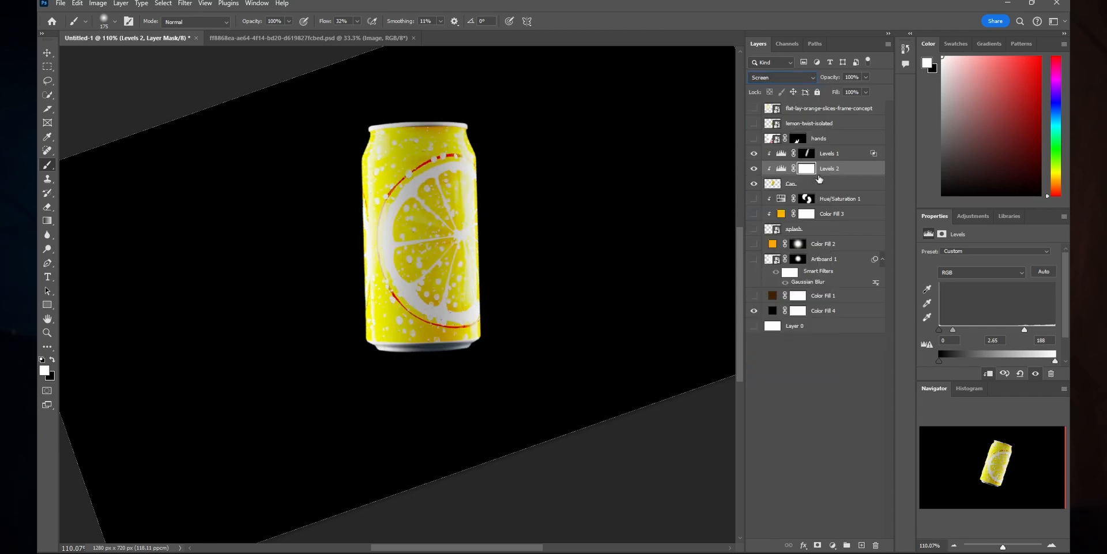
Invert the second Levels mask and paint white vertical highlight bands along both sides of the can.
{"action": "key", "text": "ctrl+i"}
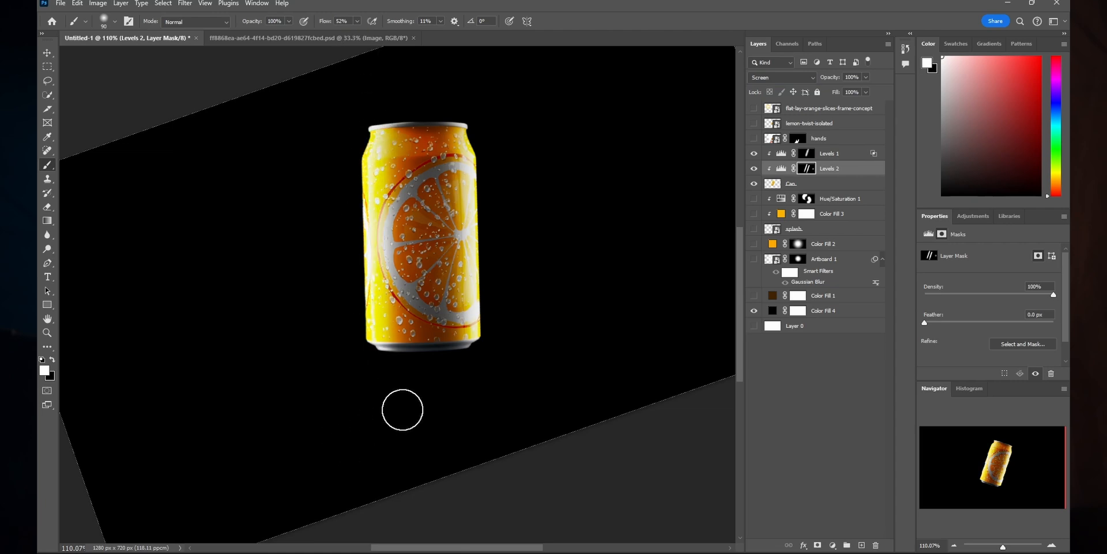
{"action": "scroll", "coordinate": [451, 404], "scroll_direction": "down", "scroll_amount": 3}
{"action": "scroll", "coordinate": [451, 398], "scroll_direction": "up", "scroll_amount": 2}
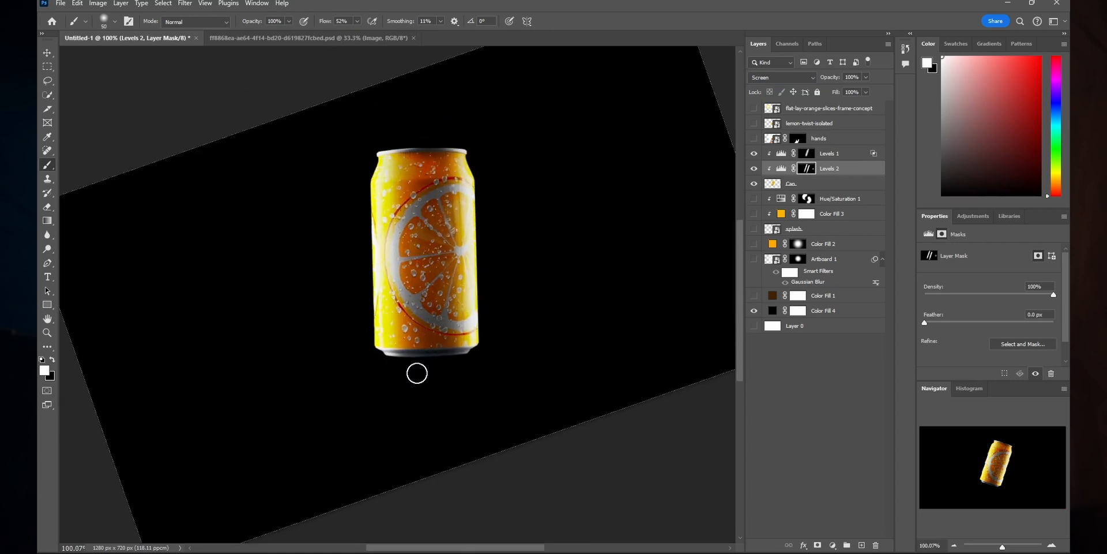
Add a third Levels adjustment directly above the can with a raised black output level, and invert its mask to black.
{"action": "left_click", "coordinate": [816, 189]}
{"action": "left_click", "coordinate": [833, 544]}
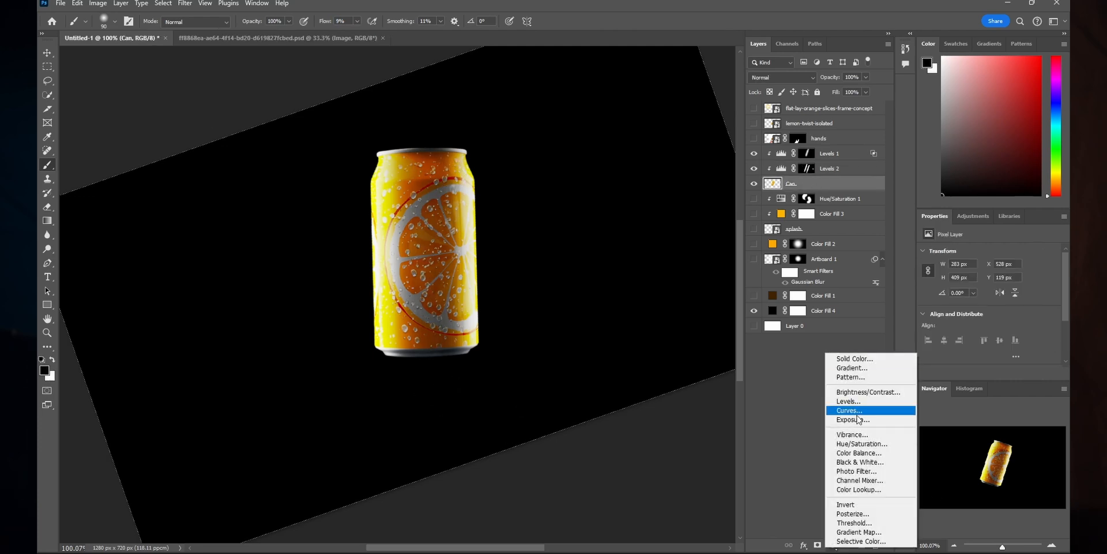
{"action": "left_click", "coordinate": [853, 403]}
{"action": "left_click_drag", "start_coordinate": [940, 361], "coordinate": [958, 361]}
{"action": "key", "text": "ctrl+i"}
Paint white on the third Levels mask along the can's edges and body to add soft rim highlights.
{"action": "scroll", "coordinate": [484, 180], "scroll_direction": "up", "scroll_amount": 5}
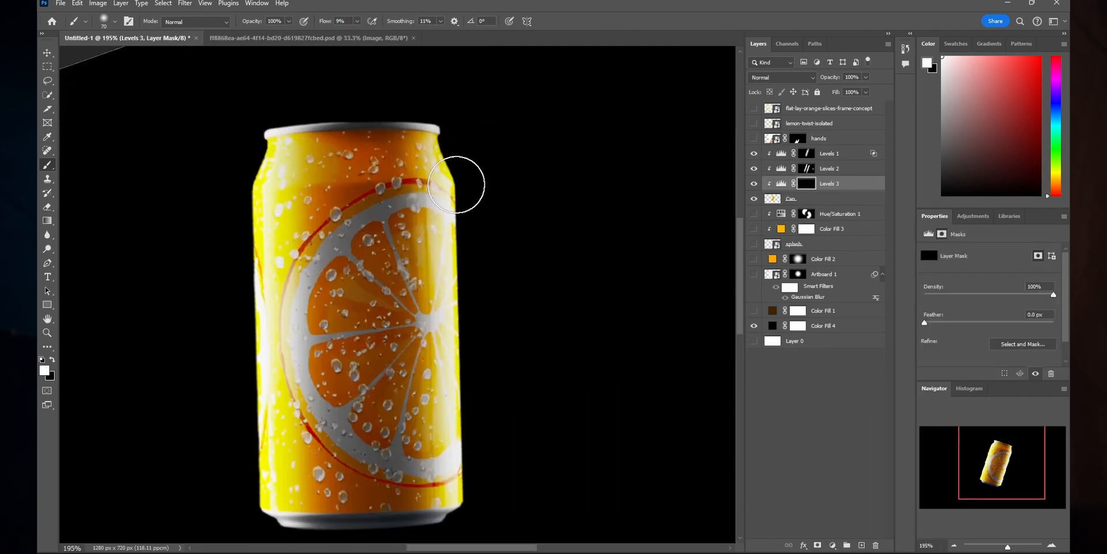
{"action": "scroll", "coordinate": [486, 276], "scroll_direction": "up", "scroll_amount": 5}
{"action": "left_click_drag", "start_coordinate": [461, 507], "coordinate": [425, 248]}
{"action": "key", "text": "bracketright"}
{"action": "key", "text": "bracketright"}
{"action": "key", "text": "bracketright"}
{"action": "mouse_move", "coordinate": [422, 311]}
{"action": "left_mouse_down"}
{"action": "mouse_move", "coordinate": [405, 413]}
{"action": "mouse_move", "coordinate": [420, 133]}
{"action": "left_mouse_up"}
{"action": "left_click_drag", "start_coordinate": [418, 87], "coordinate": [437, 371]}
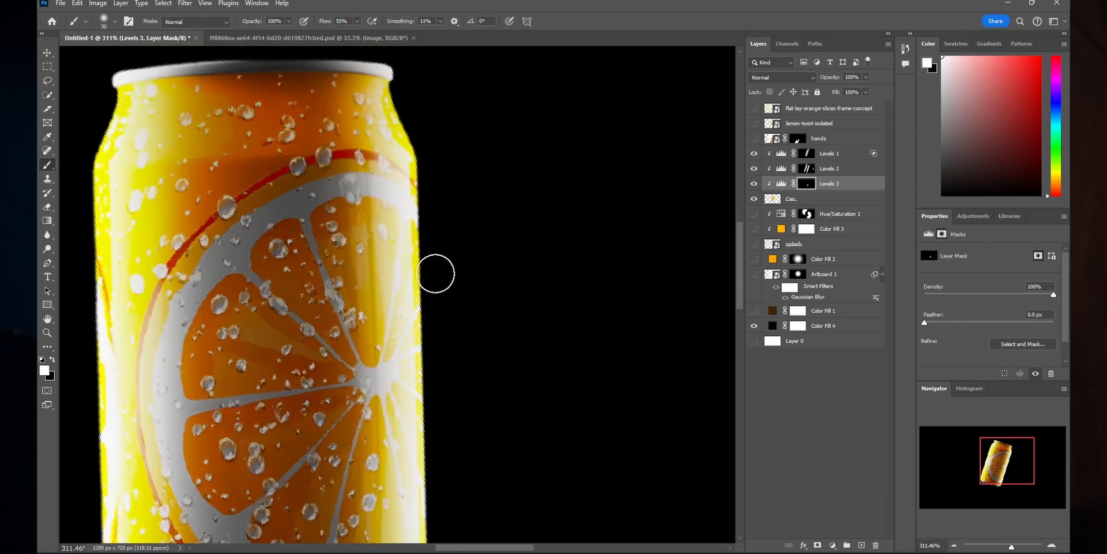
{"action": "left_click_drag", "start_coordinate": [435, 299], "coordinate": [402, 78]}
{"action": "left_click_drag", "start_coordinate": [237, 257], "coordinate": [401, 305]}
{"action": "scroll", "coordinate": [401, 305], "scroll_direction": "down", "scroll_amount": 5}
{"action": "key", "text": "shift+2"}
{"action": "key", "text": "shift+4"}
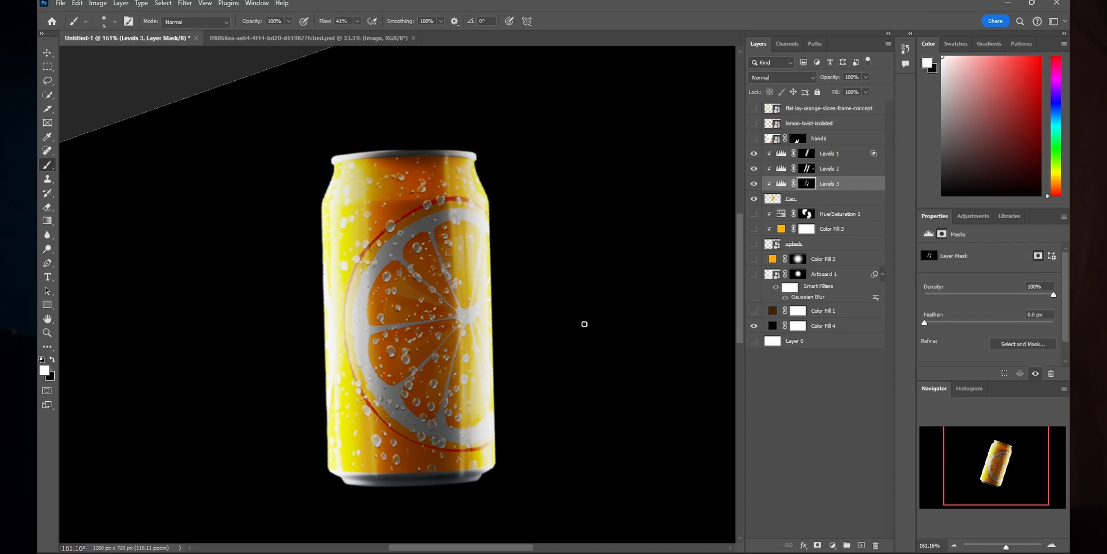
Return the canvas to its unrotated view and restore the composite by hiding the black fill and showing the background, splash and hand layers.
{"action": "scroll", "coordinate": [446, 202], "scroll_direction": "down", "scroll_amount": 5}
{"action": "left_click_drag", "start_coordinate": [754, 183], "coordinate": [755, 156]}
{"action": "left_click", "coordinate": [754, 168]}
{"action": "scroll", "coordinate": [369, 121], "scroll_direction": "up", "scroll_amount": 5}
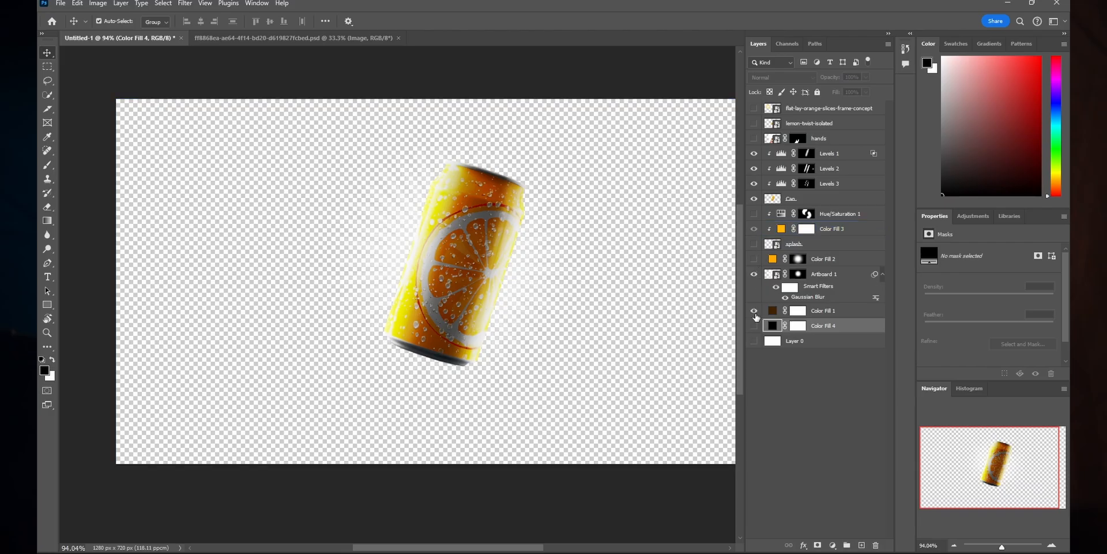
{"action": "left_click", "coordinate": [753, 259]}
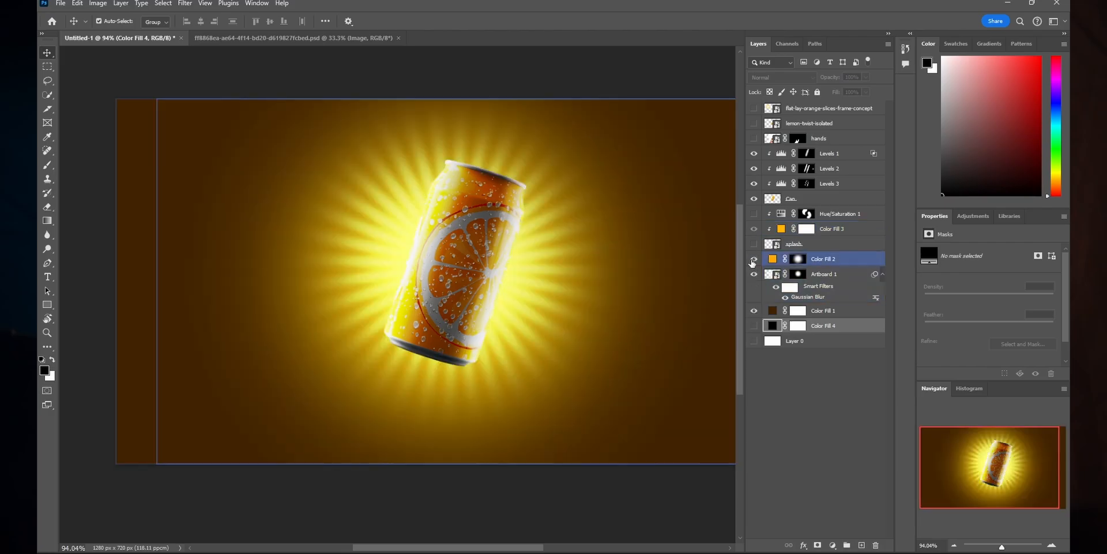
{"action": "left_click_drag", "start_coordinate": [754, 185], "coordinate": [754, 155]}
{"action": "left_click", "coordinate": [790, 243]}
{"action": "left_click", "coordinate": [754, 243]}
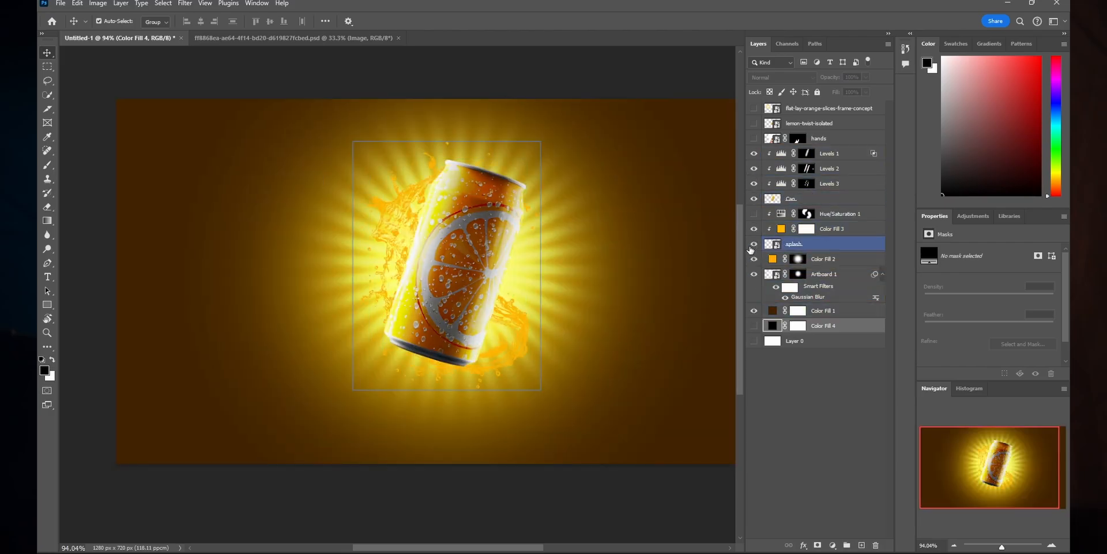
{"action": "left_click", "coordinate": [756, 292]}
{"action": "left_click", "coordinate": [754, 139]}
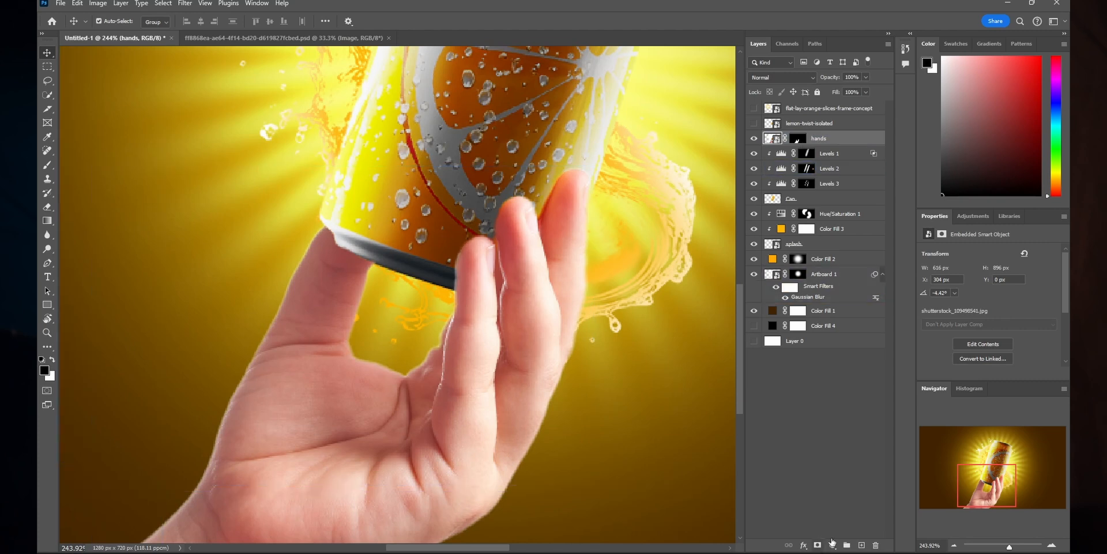
Add a Levels adjustment clipped to the hand, darkening it with midtones at 0.45 and a lowered white output level.
{"action": "left_click", "coordinate": [832, 544]}
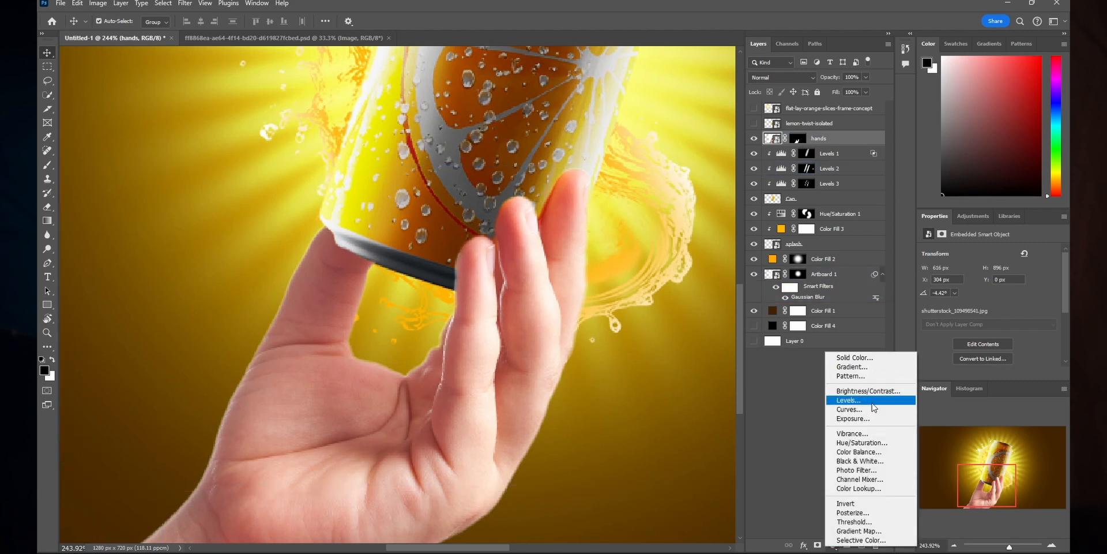
{"action": "left_click", "coordinate": [848, 400]}
{"action": "left_click_drag", "start_coordinate": [997, 330], "coordinate": [1028, 336]}
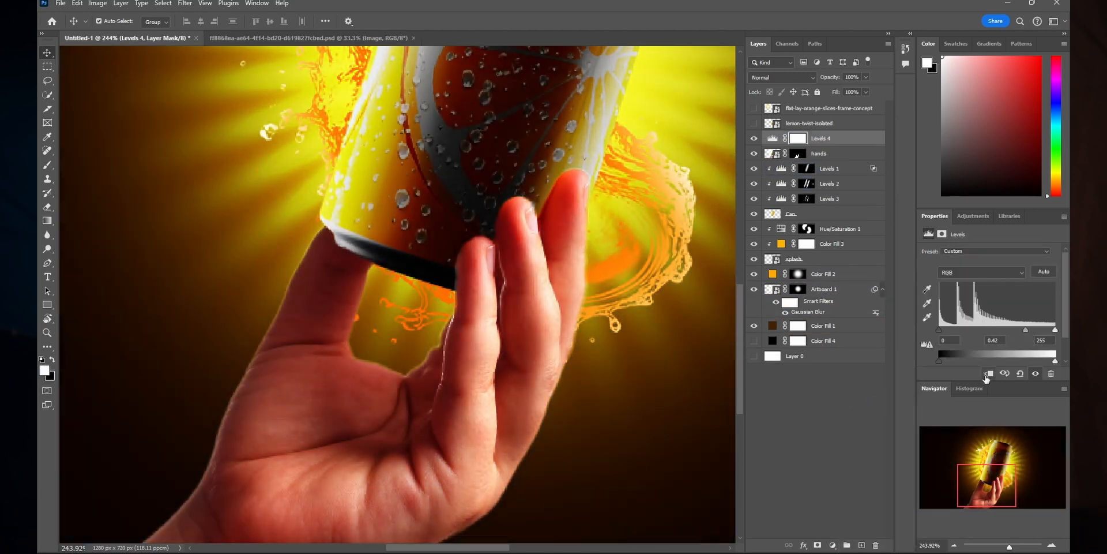
{"action": "left_click", "coordinate": [989, 373]}
{"action": "key", "text": "ctrl+0"}
{"action": "left_click_drag", "start_coordinate": [1026, 331], "coordinate": [997, 361]}
Try a Blend If tonal split on the hand's Levels adjustment.
{"action": "right_click", "coordinate": [846, 139]}
{"action": "left_click", "coordinate": [862, 146]}
{"action": "left_click_drag", "start_coordinate": [821, 299], "coordinate": [853, 304]}
{"action": "left_click", "coordinate": [1010, 92]}
{"action": "left_click", "coordinate": [754, 140]}
{"action": "left_click", "coordinate": [807, 139]}
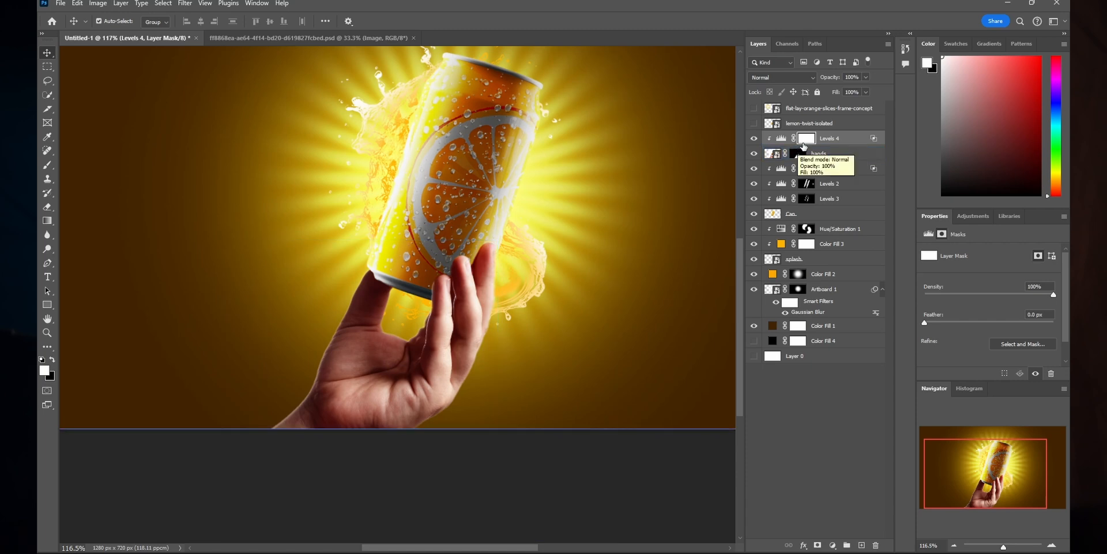
{"action": "double_click", "coordinate": [874, 141]}
{"action": "left_click_drag", "start_coordinate": [853, 302], "coordinate": [934, 300]}
{"action": "left_click", "coordinate": [1023, 94]}
Add a yellow-orange Solid Color fill clipped to the hand and set its blend mode to Linear Dodge (Add).
{"action": "left_click", "coordinate": [842, 154]}
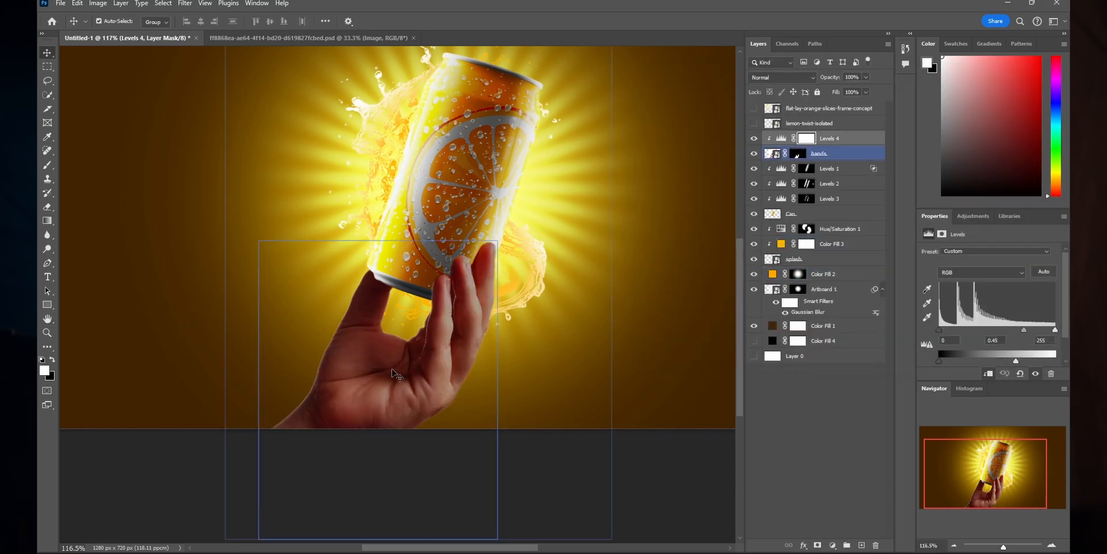
{"action": "scroll", "coordinate": [515, 362], "scroll_direction": "up", "scroll_amount": 5}
{"action": "left_click", "coordinate": [833, 545]}
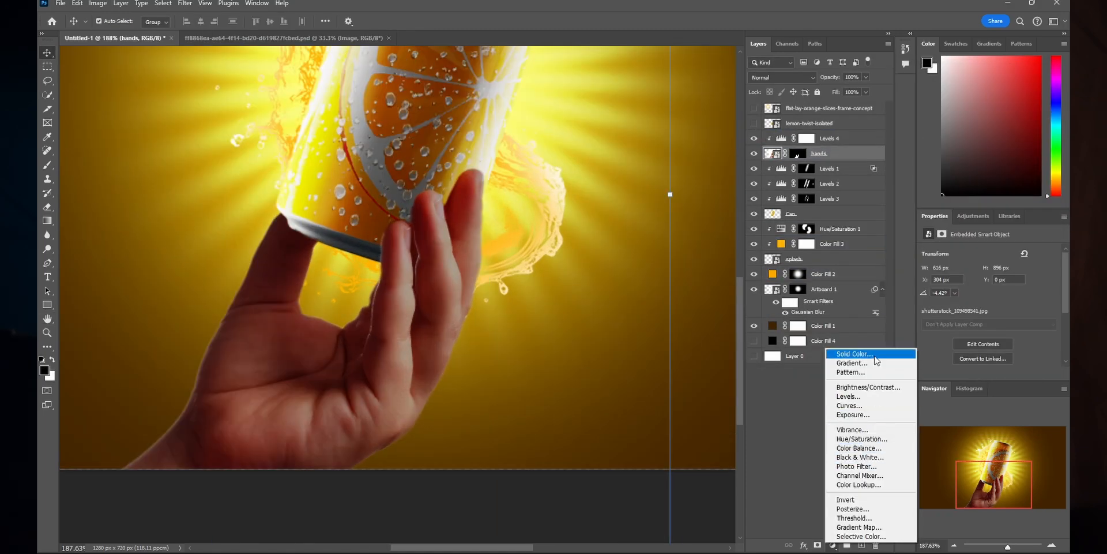
{"action": "left_click", "coordinate": [875, 356]}
{"action": "left_click_drag", "start_coordinate": [892, 239], "coordinate": [923, 182]}
{"action": "left_click_drag", "start_coordinate": [935, 289], "coordinate": [945, 307]}
{"action": "left_click", "coordinate": [1029, 177]}
{"action": "left_click", "coordinate": [781, 76]}
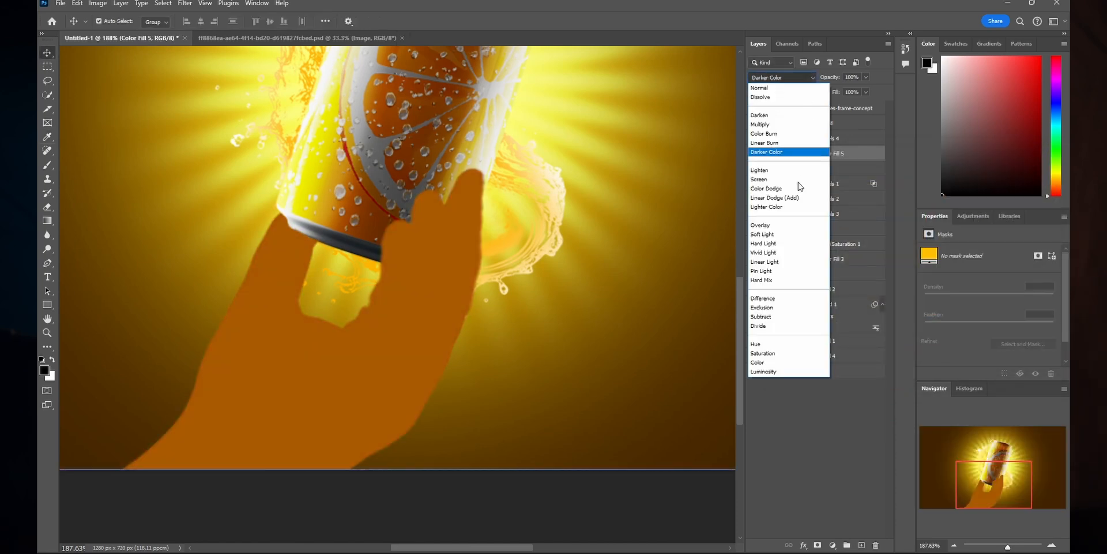
{"action": "left_click", "coordinate": [773, 198]}
Move the hand's color fill above its Levels adjustment in the layer stack.
{"action": "left_click", "coordinate": [754, 138]}
{"action": "left_click", "coordinate": [755, 138]}
{"action": "left_click_drag", "start_coordinate": [854, 156], "coordinate": [850, 132]}
Limit the hand's color fill with a Blend If tonal split and change its color to a deeper orange.
{"action": "right_click", "coordinate": [833, 143]}
{"action": "left_click", "coordinate": [912, 81]}
{"action": "left_click_drag", "start_coordinate": [798, 296], "coordinate": [847, 295]}
{"action": "left_click", "coordinate": [1025, 93]}
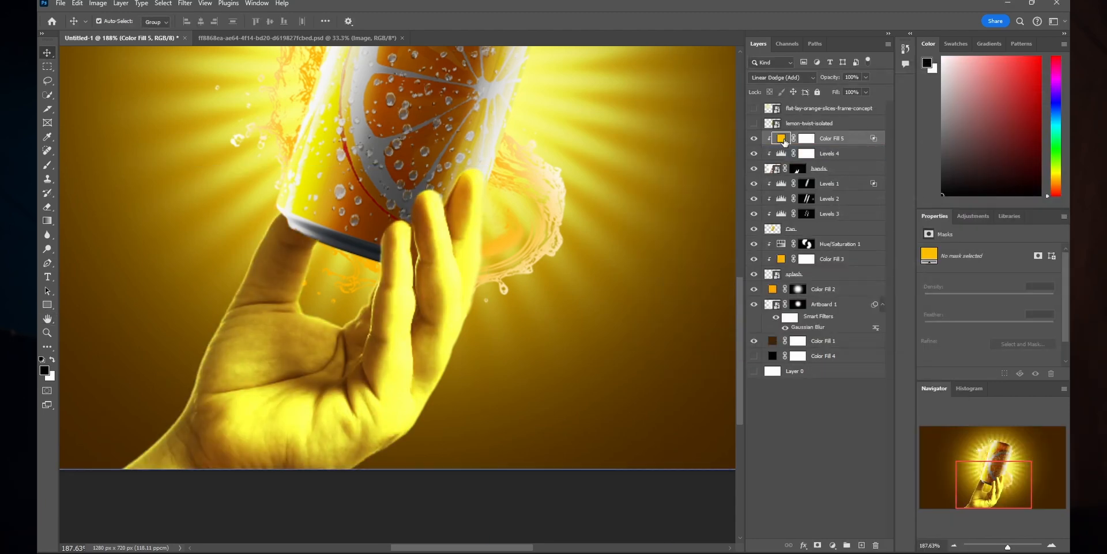
{"action": "double_click", "coordinate": [781, 139]}
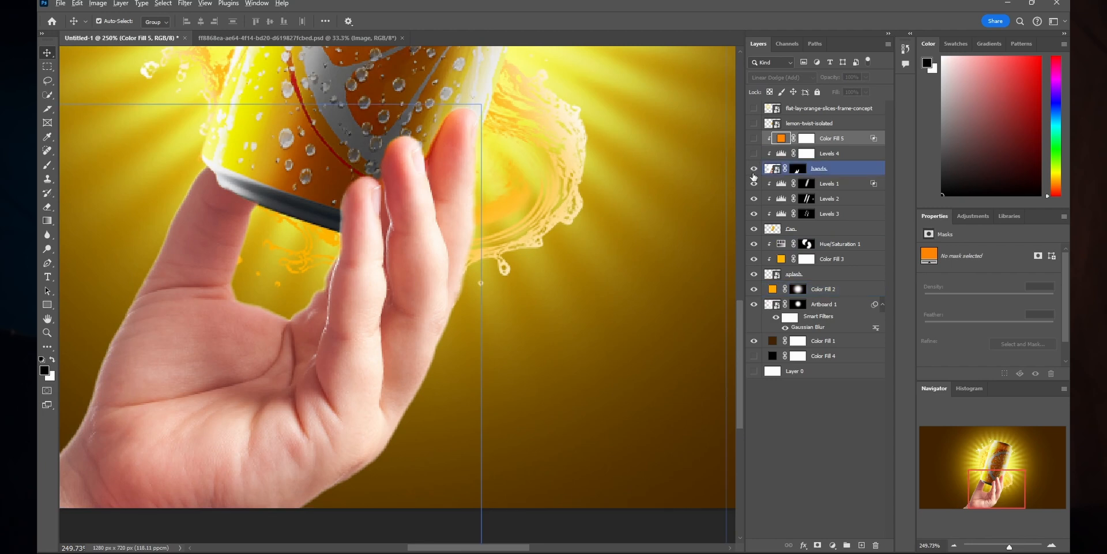
Show only the hand over the black Color Fill 4 to check its cut-out edges.
{"action": "left_click", "coordinate": [753, 169], "text": "alt"}
{"action": "left_click", "coordinate": [753, 356]}
{"action": "left_click", "coordinate": [825, 356]}
{"action": "scroll", "coordinate": [491, 229], "scroll_direction": "up", "scroll_amount": 3}
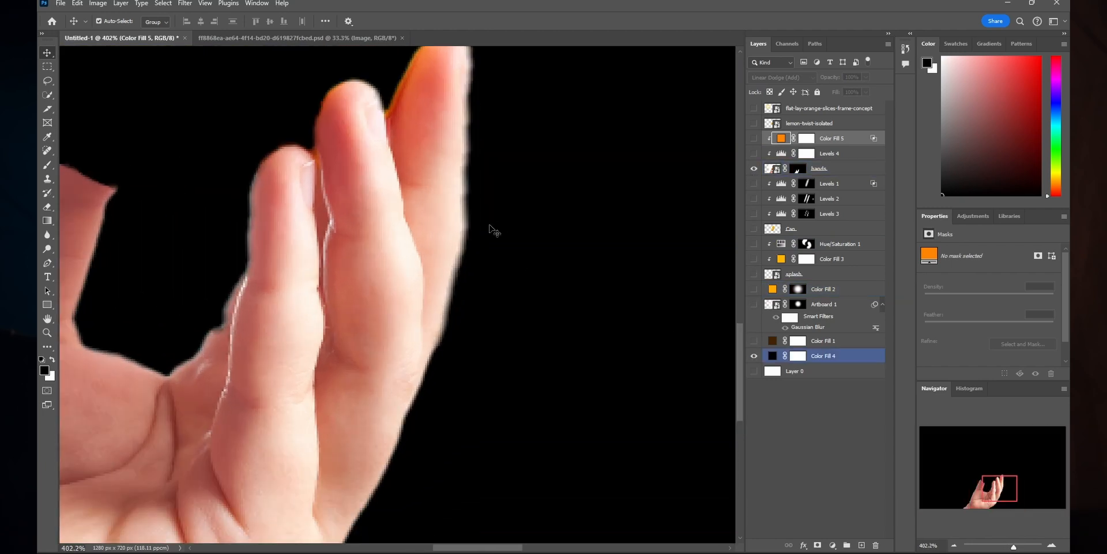
{"action": "scroll", "coordinate": [490, 228], "scroll_direction": "down", "scroll_amount": 3}
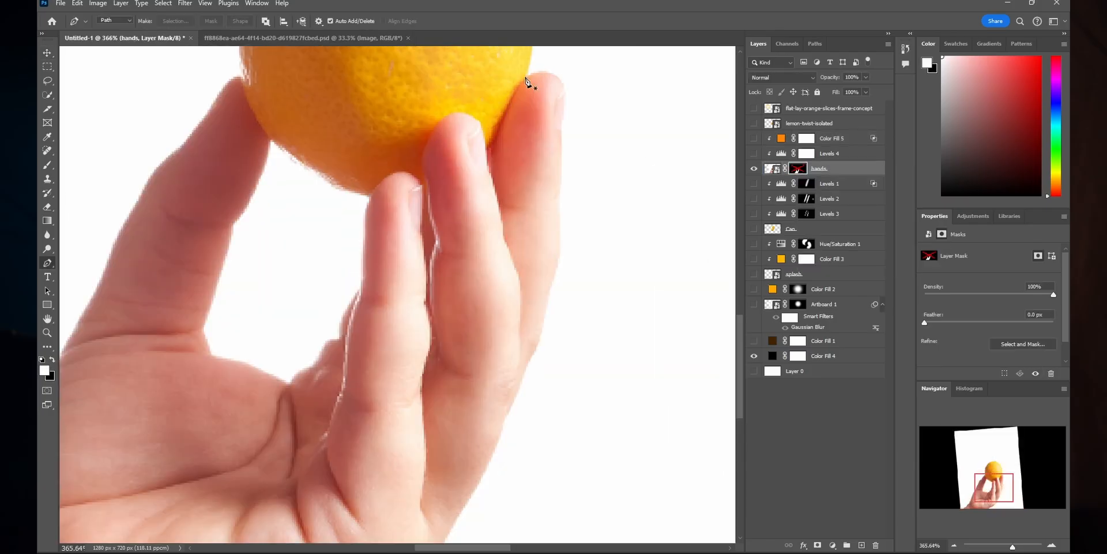
Trace a Pen path along the hand's outer edge, from the rearmost finger around the wrist and up the outside of the thumb.
{"action": "scroll", "coordinate": [554, 133], "scroll_direction": "up", "scroll_amount": 2}
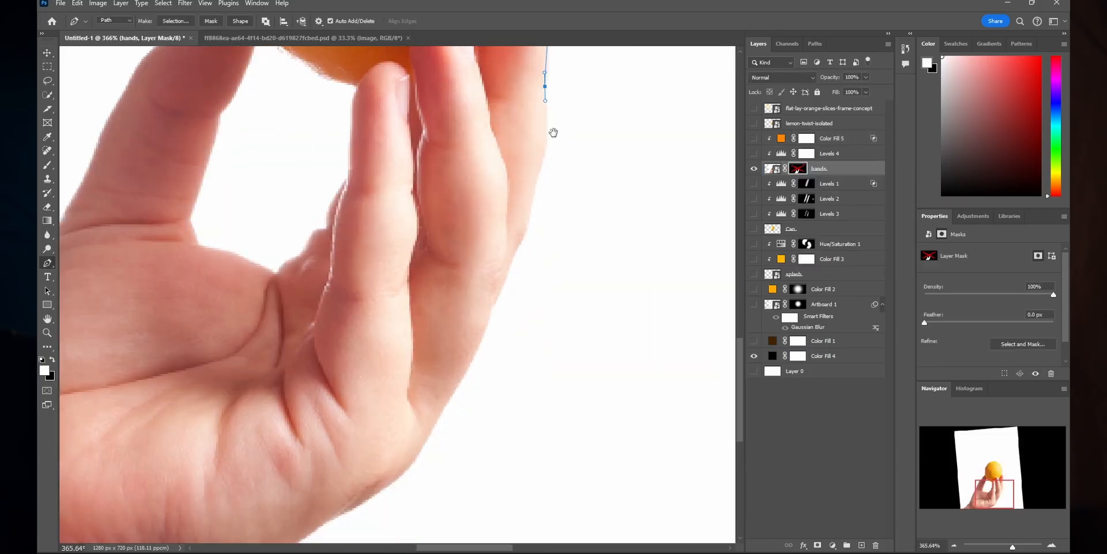
{"action": "left_click", "coordinate": [477, 346]}
{"action": "left_click_drag", "start_coordinate": [482, 398], "coordinate": [598, 139]}
{"action": "left_click", "coordinate": [511, 223]}
{"action": "left_click", "coordinate": [482, 254]}
{"action": "left_click", "coordinate": [260, 455]}
{"action": "left_click", "coordinate": [452, 203]}
{"action": "left_click", "coordinate": [445, 226]}
{"action": "left_click_drag", "start_coordinate": [484, 177], "coordinate": [494, 168]}
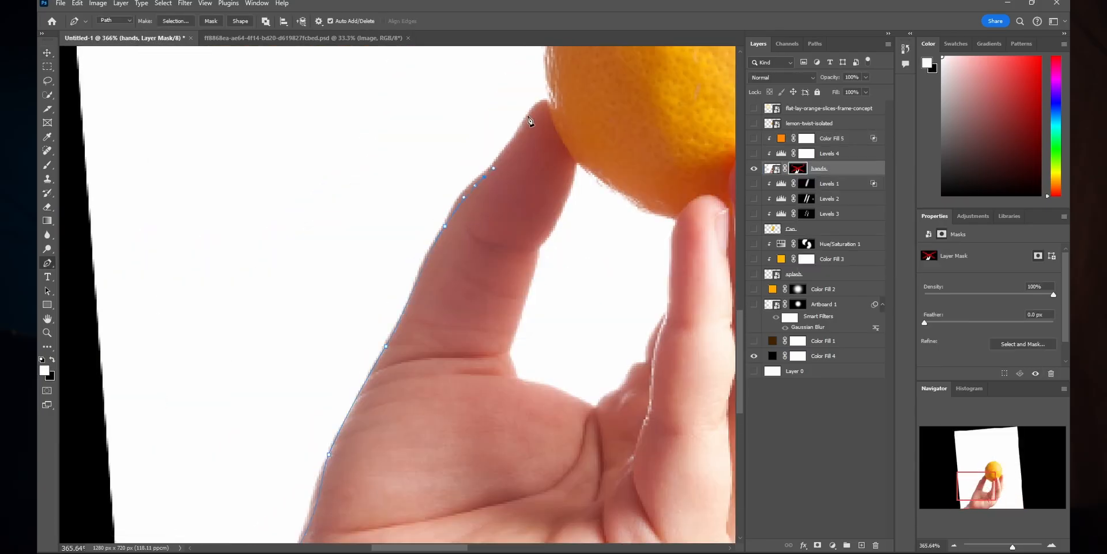
Continue the path around the thumb, the inner palm gap and the fingertips, and mask out everything outside it.
{"action": "left_click", "coordinate": [528, 116]}
{"action": "left_click", "coordinate": [573, 182]}
{"action": "left_click", "coordinate": [543, 244]}
{"action": "left_click", "coordinate": [533, 278]}
{"action": "left_click_drag", "start_coordinate": [528, 306], "coordinate": [435, 244]}
{"action": "left_click", "coordinate": [416, 288]}
{"action": "left_click", "coordinate": [404, 271]}
{"action": "left_click", "coordinate": [450, 285]}
{"action": "left_click", "coordinate": [598, 181]}
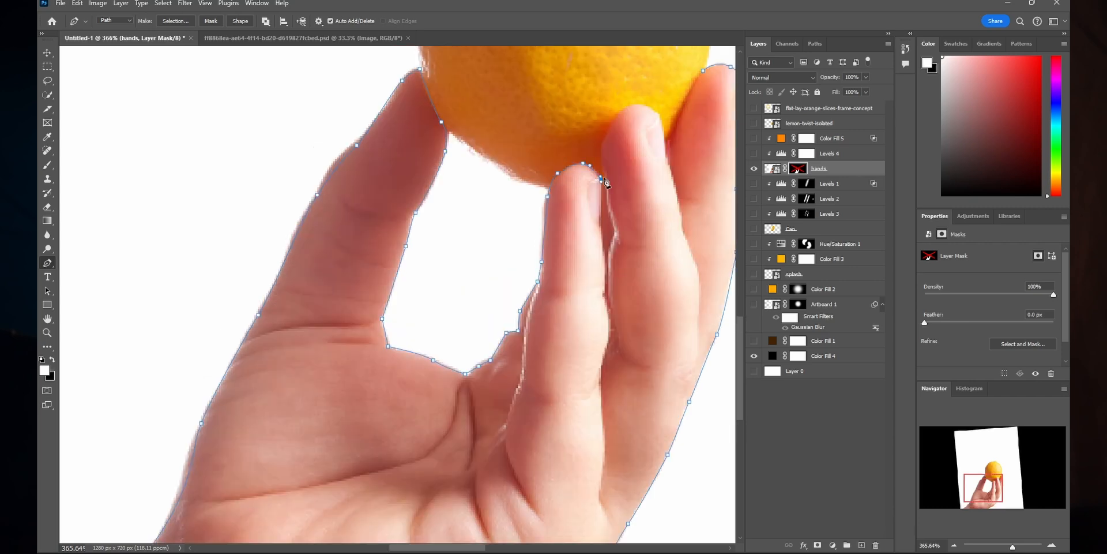
{"action": "left_click", "coordinate": [588, 230]}
{"action": "scroll", "coordinate": [554, 231], "scroll_direction": "down", "scroll_amount": 3}
{"action": "key", "text": "ctrl+Return"}
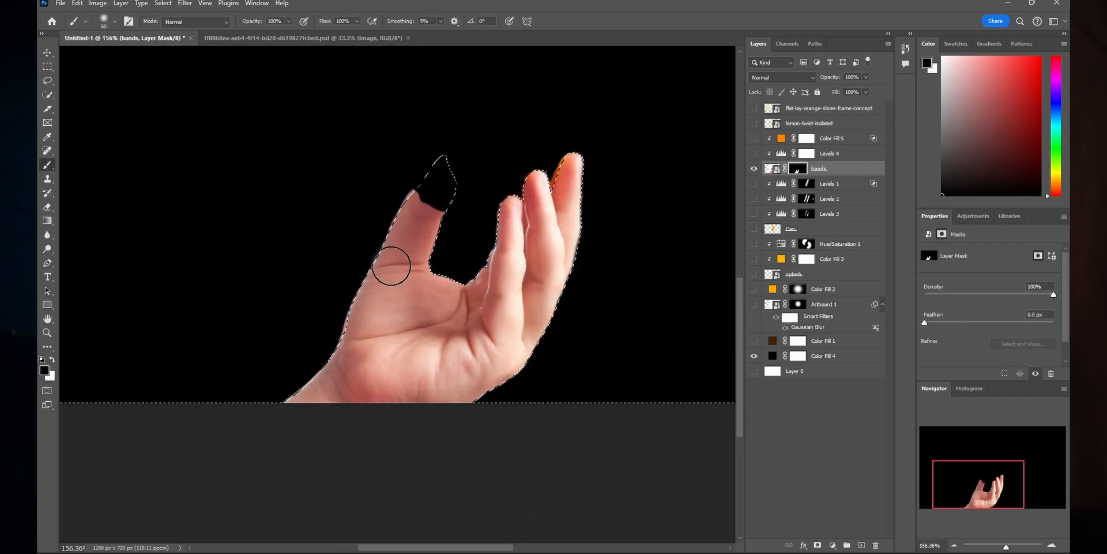
{"action": "key", "text": "ctrl+d"}
Add a Curves adjustment clipped to the hand for local toning.
{"action": "scroll", "coordinate": [473, 279], "scroll_direction": "up", "scroll_amount": 5}
{"action": "key", "text": "l"}
{"action": "key", "text": "b"}
{"action": "left_click", "coordinate": [832, 545]}
{"action": "left_click", "coordinate": [862, 545]}
{"action": "left_click", "coordinate": [375, 279]}
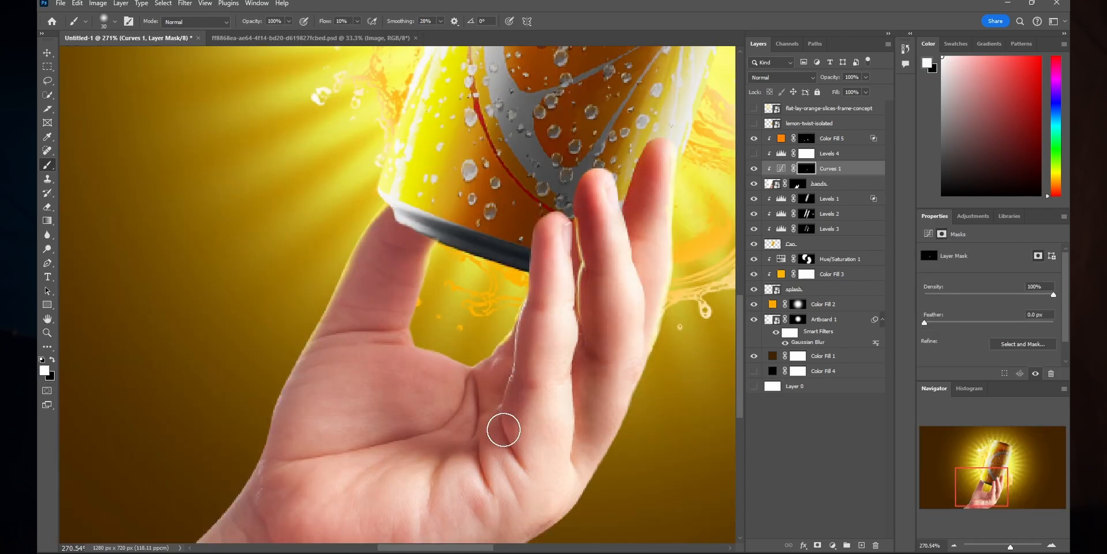
Paint on the hand's Curves mask across the palm below the fingers, using a smaller brush at 10% flow.
{"action": "left_click_drag", "start_coordinate": [474, 445], "coordinate": [508, 376]}
{"action": "key", "text": "bracketleft"}
{"action": "key", "text": "bracketleft"}
{"action": "key", "text": "bracketleft"}
{"action": "key", "text": "bracketleft"}
{"action": "key", "text": "bracketleft"}
{"action": "scroll", "coordinate": [436, 158], "scroll_direction": "down", "scroll_amount": 5}
{"action": "key", "text": "bracketright"}
{"action": "left_click", "coordinate": [819, 184]}
{"action": "left_click", "coordinate": [832, 545]}
{"action": "mouse_move", "coordinate": [989, 282]}
{"action": "left_mouse_down"}
{"action": "mouse_move", "coordinate": [954, 284]}
{"action": "mouse_move", "coordinate": [992, 284]}
{"action": "left_mouse_up"}
{"action": "right_click", "coordinate": [863, 186]}
{"action": "left_click", "coordinate": [781, 183]}
{"action": "key", "text": "Delete"}
Show Levels 4 directly below the hand's Curves, and paint the glowing edges into the Color Fill 5 mask at 41% flow.
{"action": "left_click_drag", "start_coordinate": [829, 153], "coordinate": [830, 176]}
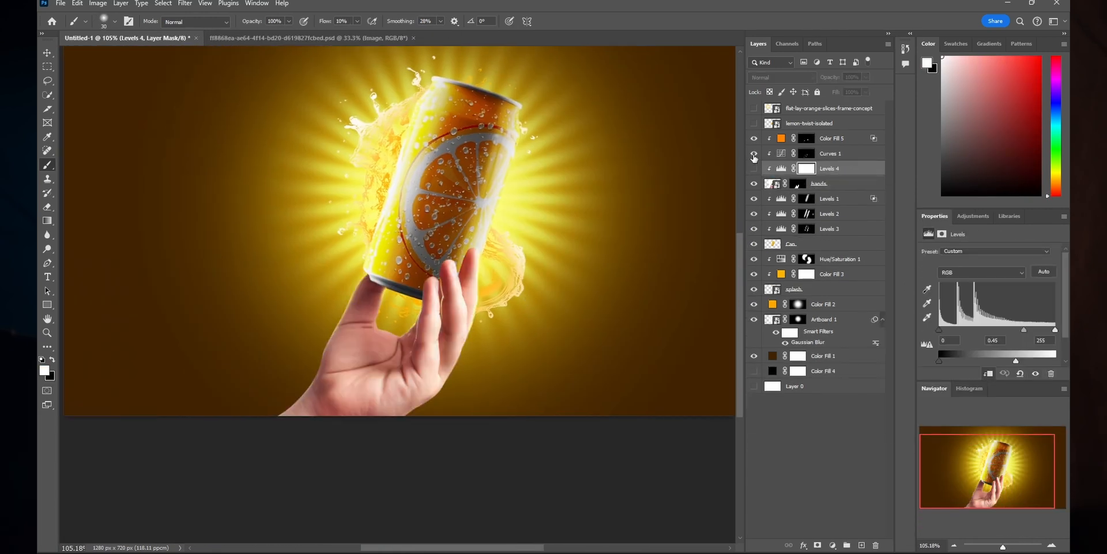
{"action": "left_click", "coordinate": [754, 168]}
{"action": "left_click", "coordinate": [807, 139]}
{"action": "left_click_drag", "start_coordinate": [325, 22], "coordinate": [332, 21]}
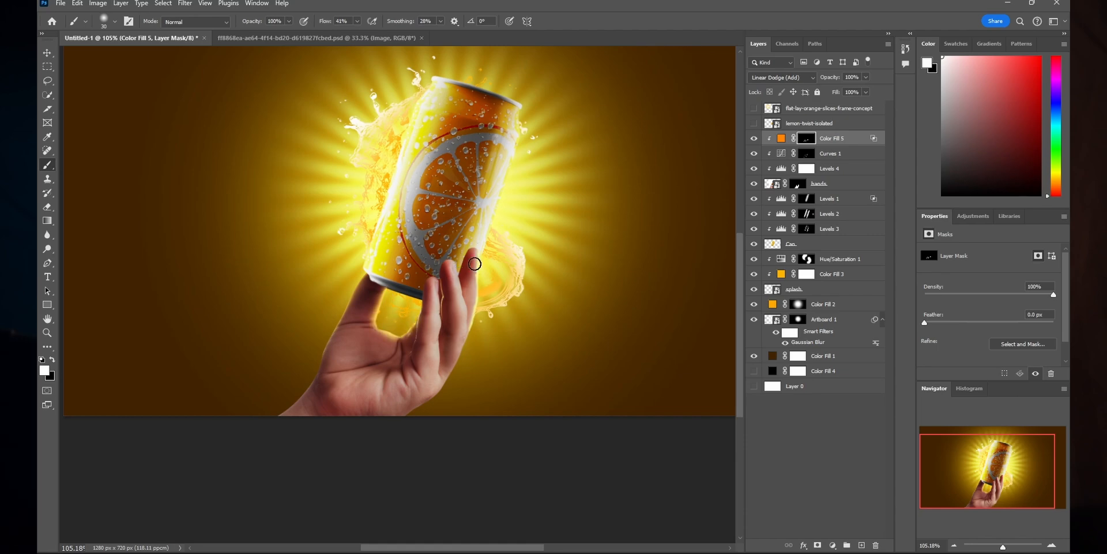
{"action": "scroll", "coordinate": [479, 322], "scroll_direction": "up", "scroll_amount": 3}
Try a Levels adjustment on the can, masked around the fingertips as a contact shadow, with the other can Levels hidden.
{"action": "left_click", "coordinate": [781, 228]}
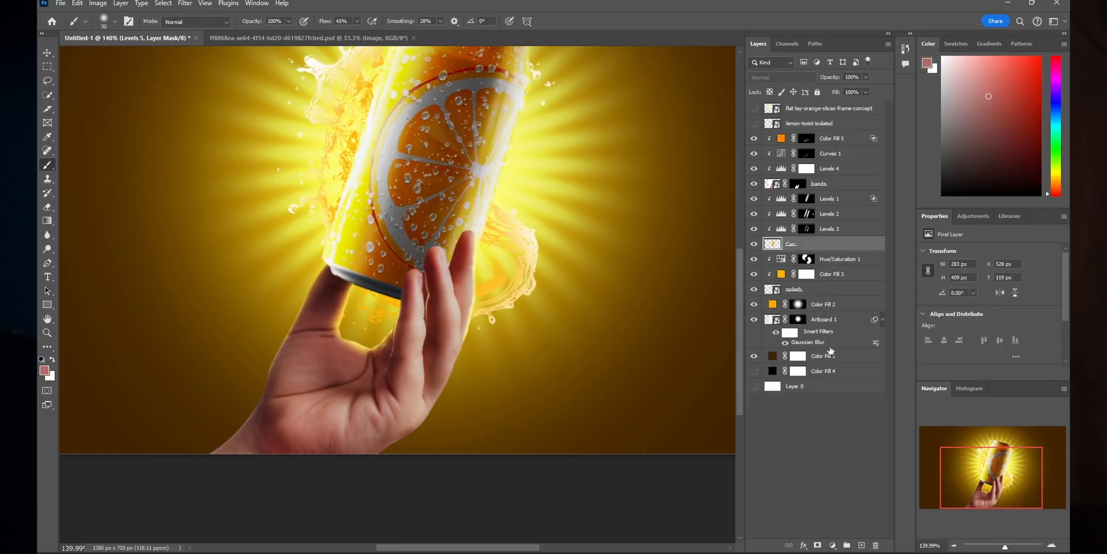
{"action": "left_click", "coordinate": [832, 545]}
{"action": "left_click", "coordinate": [830, 359]}
{"action": "mouse_move", "coordinate": [1001, 297]}
{"action": "left_mouse_down"}
{"action": "mouse_move", "coordinate": [1001, 337]}
{"action": "mouse_move", "coordinate": [1050, 332]}
{"action": "left_mouse_up"}
{"action": "key", "text": "Delete"}
{"action": "left_click", "coordinate": [831, 334]}
{"action": "left_click", "coordinate": [831, 347]}
{"action": "left_click", "coordinate": [806, 229]}
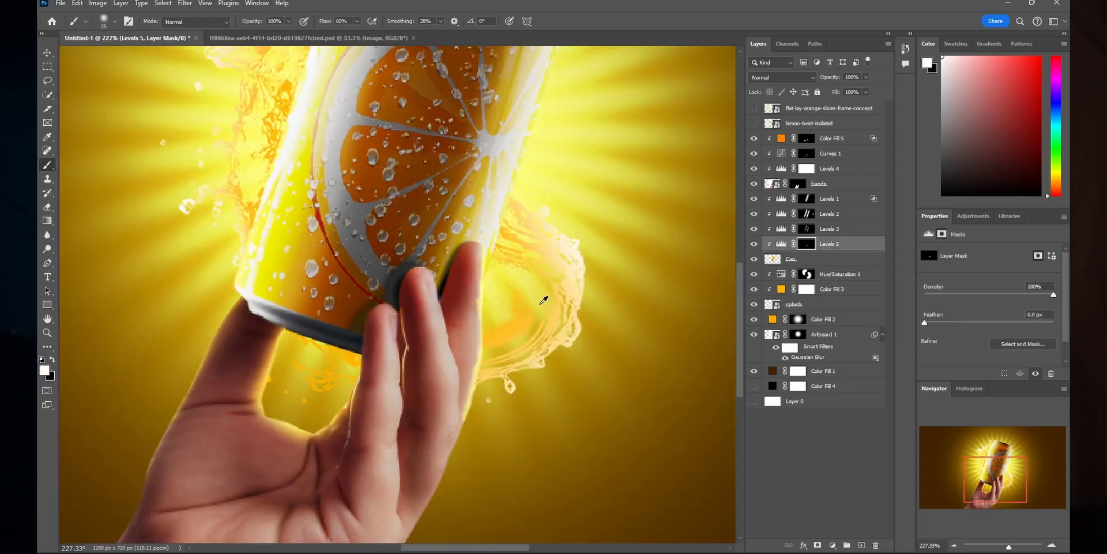
{"action": "left_click_drag", "start_coordinate": [754, 199], "coordinate": [753, 230]}
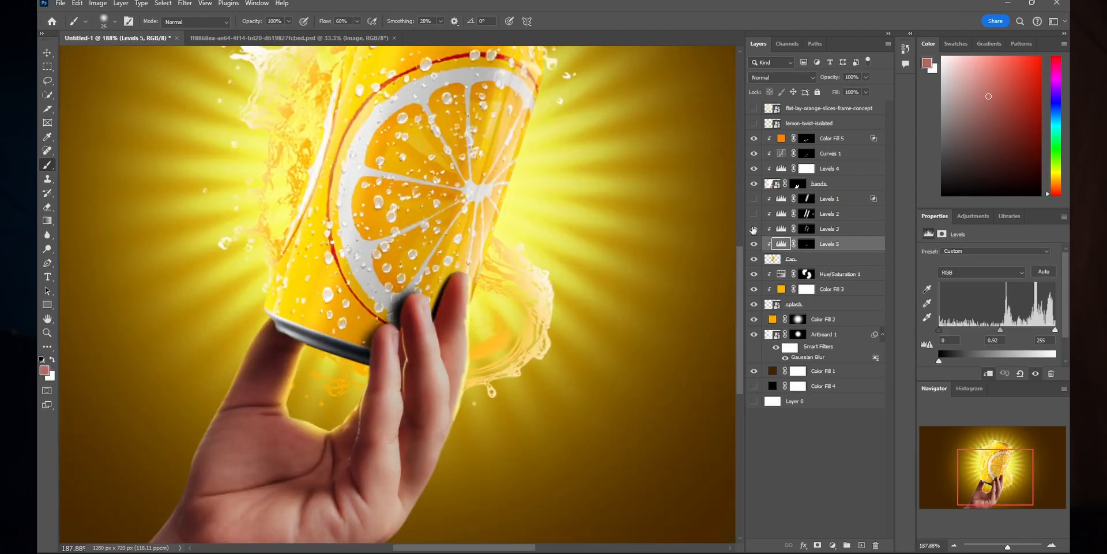
Touch up the hand's Curves mask and select the mask of the can's Levels 2 adjustment.
{"action": "left_click", "coordinate": [806, 154]}
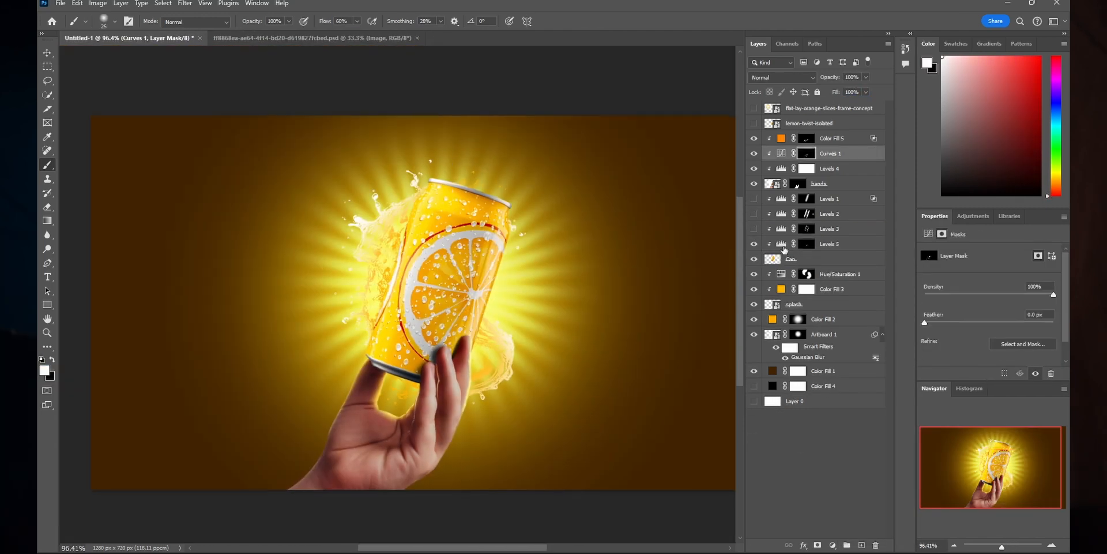
{"action": "left_click", "coordinate": [782, 214]}
{"action": "left_click", "coordinate": [807, 214]}
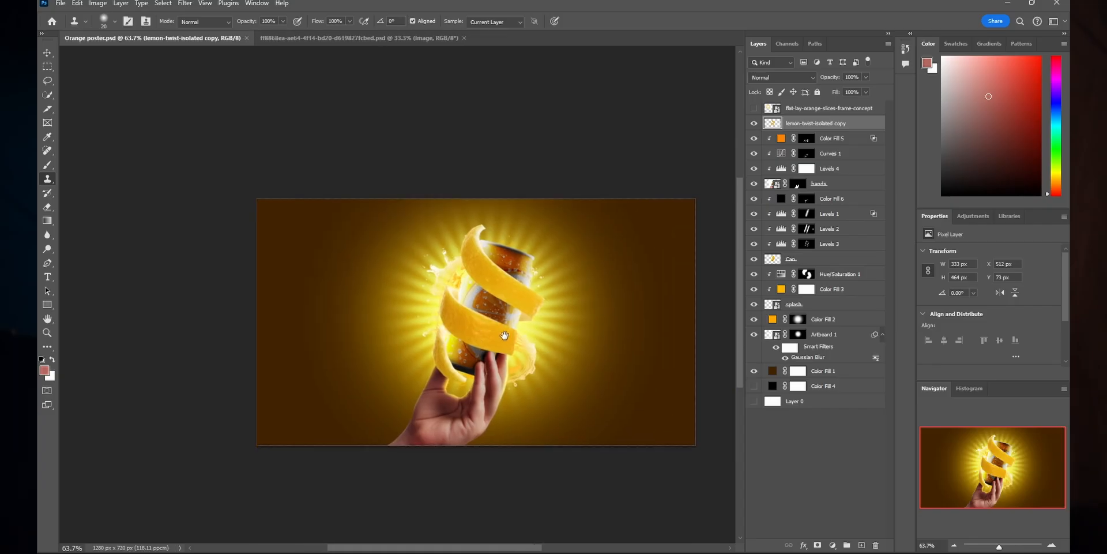
Add a Levels adjustment clipped to the lemon twist and paint its mask at 34% flow to shade the lower peel band.
{"action": "scroll", "coordinate": [644, 364], "scroll_direction": "up", "scroll_amount": 4}
{"action": "left_click", "coordinate": [832, 545]}
{"action": "left_click", "coordinate": [851, 402]}
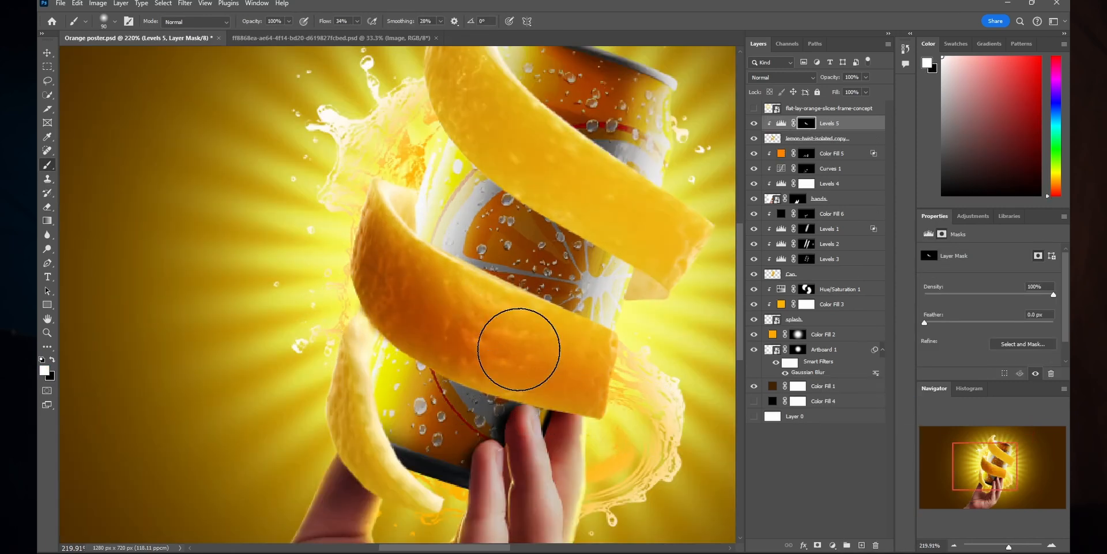
{"action": "scroll", "coordinate": [505, 303], "scroll_direction": "down", "scroll_amount": 2}
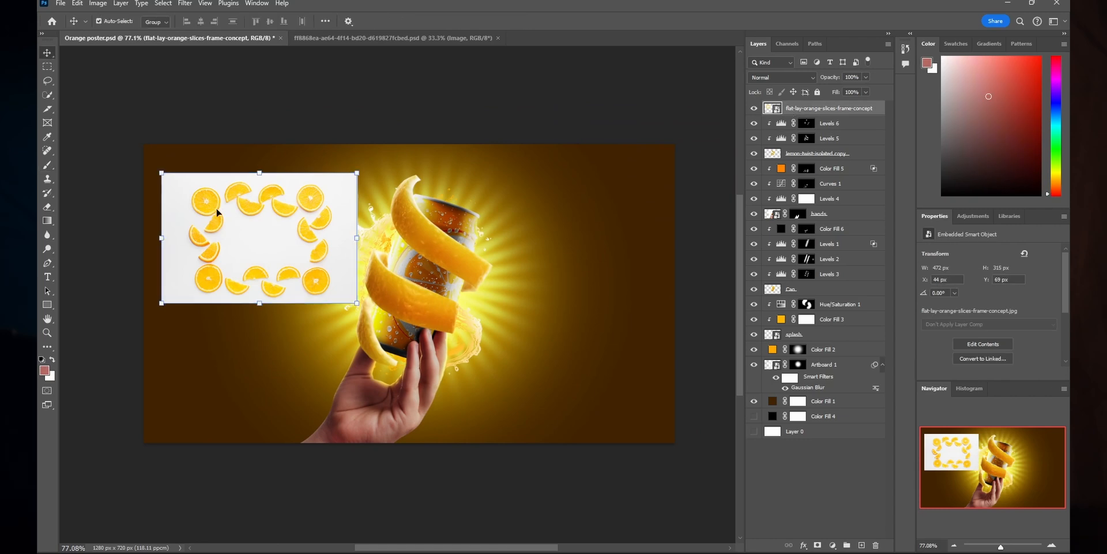
Try to isolate the orange slices with a Color Range selection of Highlights at 2% fuzziness and a range of 255.
{"action": "scroll", "coordinate": [217, 212], "scroll_direction": "up", "scroll_amount": 2}
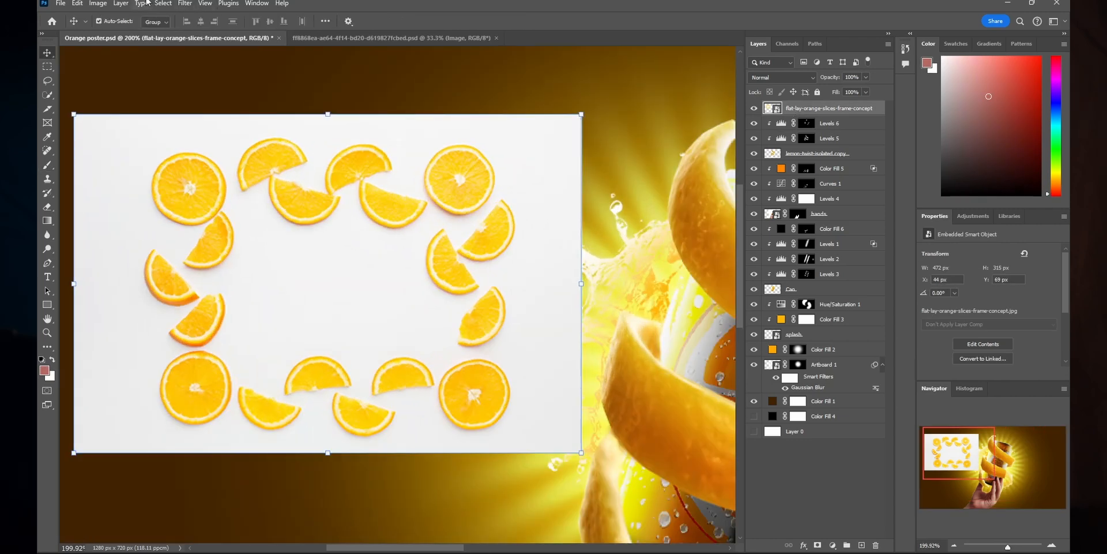
{"action": "left_click", "coordinate": [160, 6]}
{"action": "left_click", "coordinate": [185, 3]}
{"action": "left_click", "coordinate": [185, 3]}
{"action": "key", "text": "Escape"}
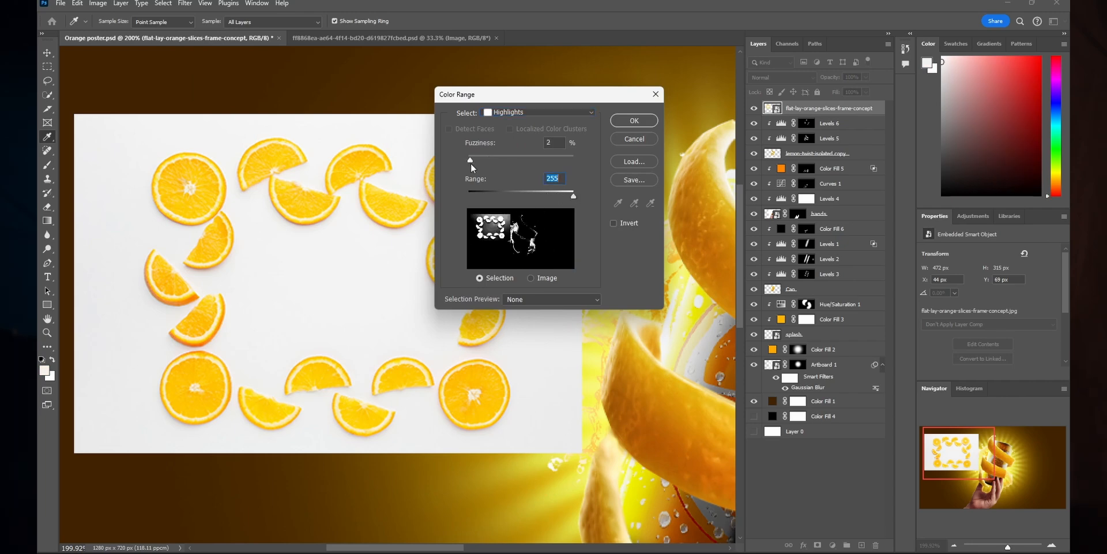
{"action": "left_click", "coordinate": [626, 121]}
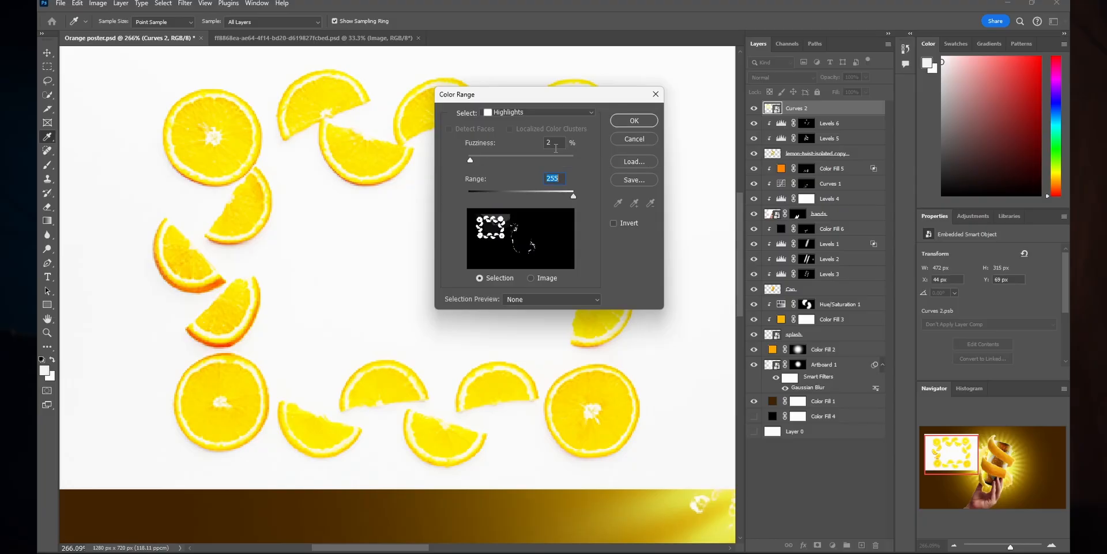
{"action": "left_click", "coordinate": [625, 121]}
Select all the orange slices in the enlarged flat-lay image.
{"action": "left_click", "coordinate": [163, 3]}
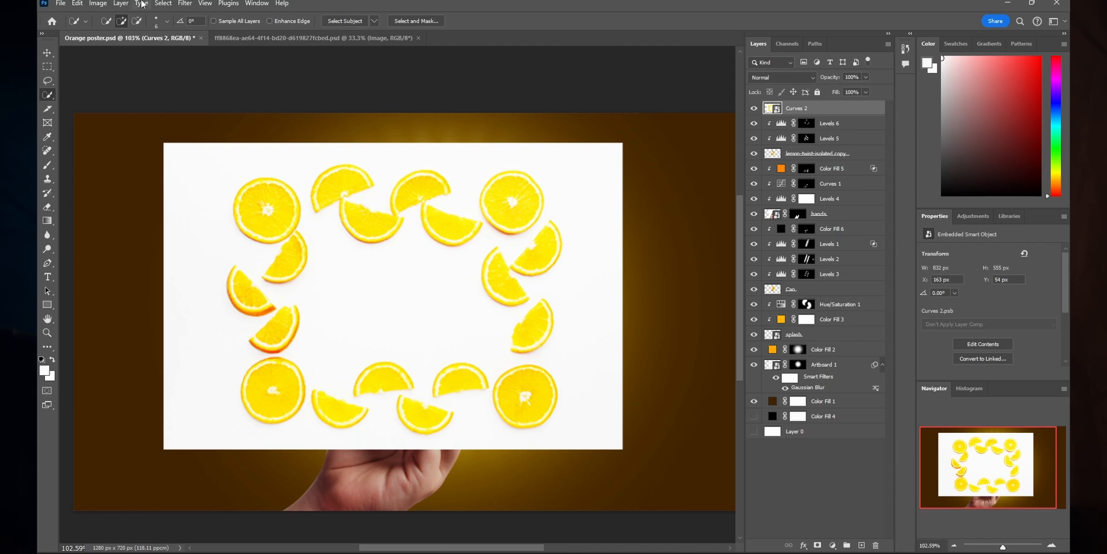
{"action": "left_click", "coordinate": [163, 4]}
{"action": "left_click", "coordinate": [203, 130]}
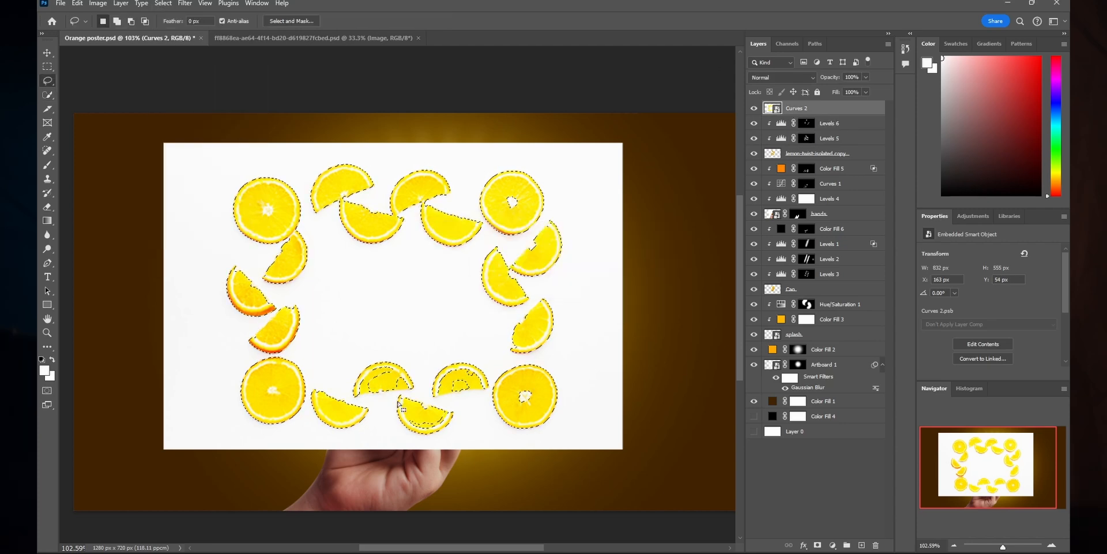
Clean up the slice selection with the Lasso and turn it into a layer mask that hides the white background.
{"action": "left_click_drag", "start_coordinate": [539, 400], "coordinate": [528, 387]}
{"action": "scroll", "coordinate": [299, 227], "scroll_direction": "up", "scroll_amount": 3}
{"action": "mouse_move", "coordinate": [639, 181]}
{"action": "left_mouse_down"}
{"action": "mouse_move", "coordinate": [640, 198]}
{"action": "mouse_move", "coordinate": [641, 181]}
{"action": "left_mouse_up"}
{"action": "scroll", "coordinate": [682, 254], "scroll_direction": "up", "scroll_amount": 7}
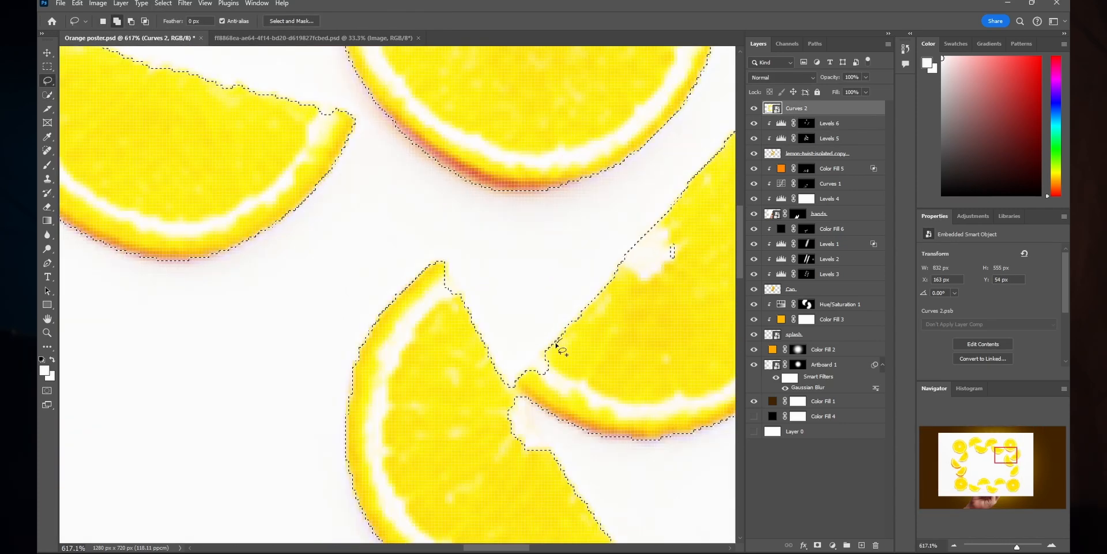
{"action": "scroll", "coordinate": [444, 393], "scroll_direction": "down", "scroll_amount": 5}
{"action": "scroll", "coordinate": [324, 246], "scroll_direction": "up", "scroll_amount": 5}
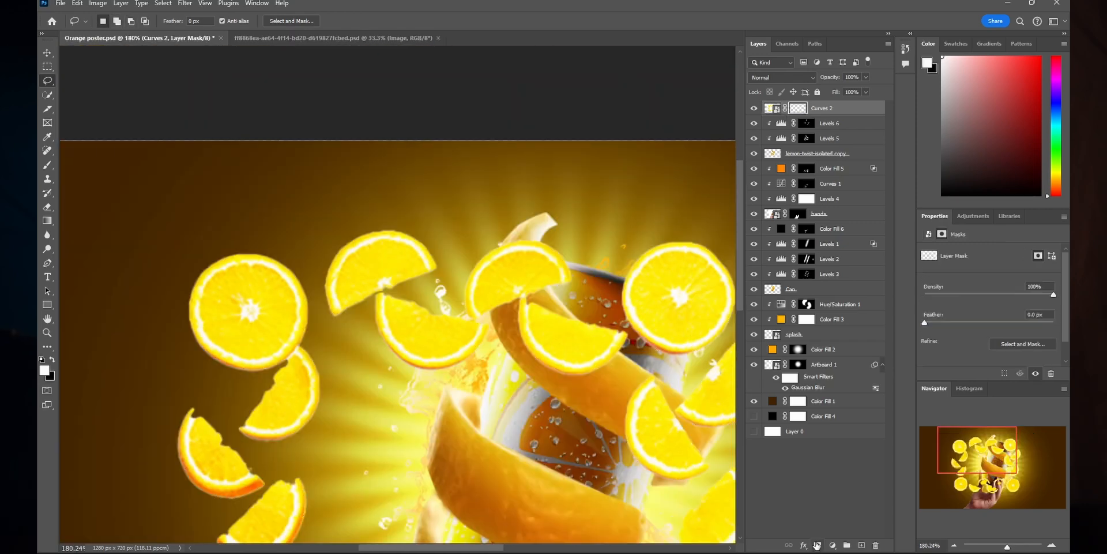
{"action": "scroll", "coordinate": [427, 278], "scroll_direction": "up", "scroll_amount": 3}
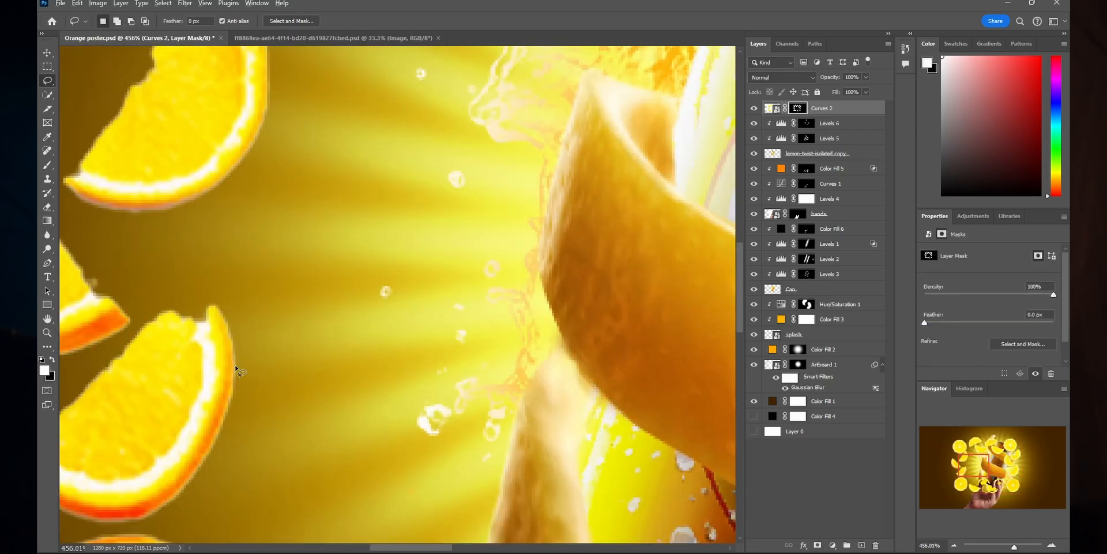
{"action": "scroll", "coordinate": [427, 278], "scroll_direction": "down", "scroll_amount": 4}
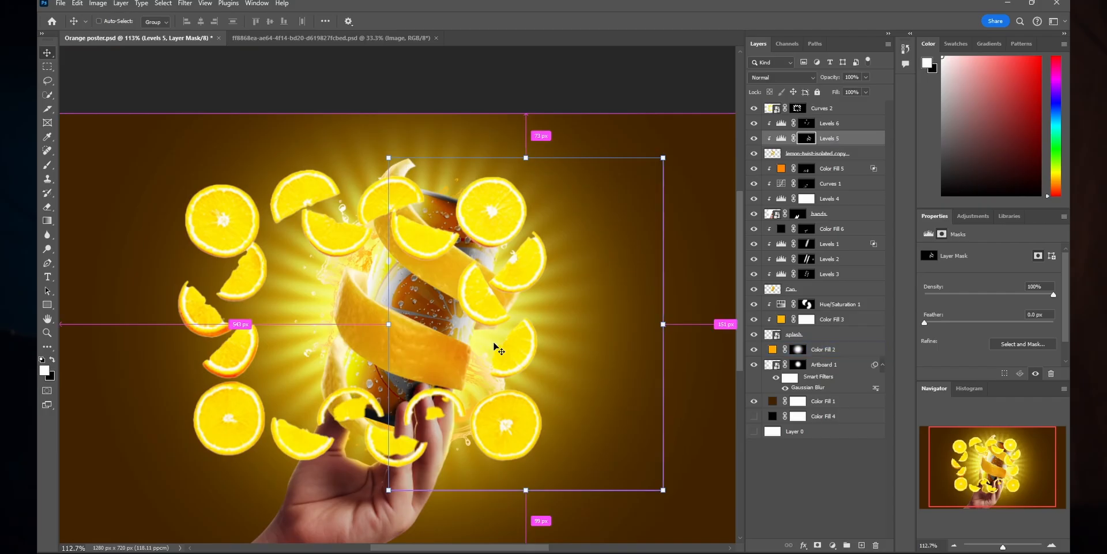
Copy single orange slices from the Curves 2 layer onto their own layers and transform them into place around the can.
{"action": "left_click", "coordinate": [817, 109]}
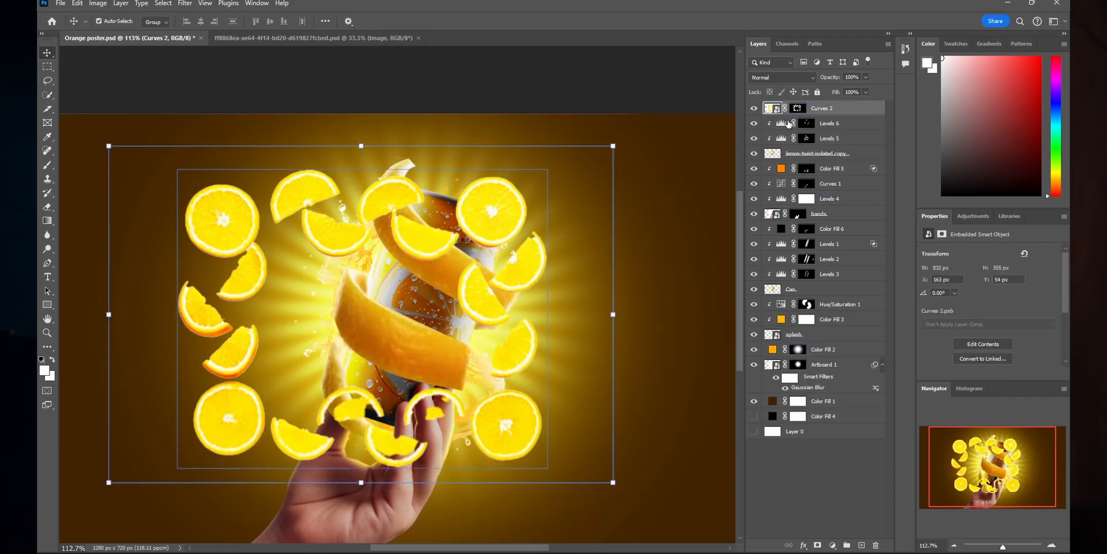
{"action": "right_click", "coordinate": [769, 137]}
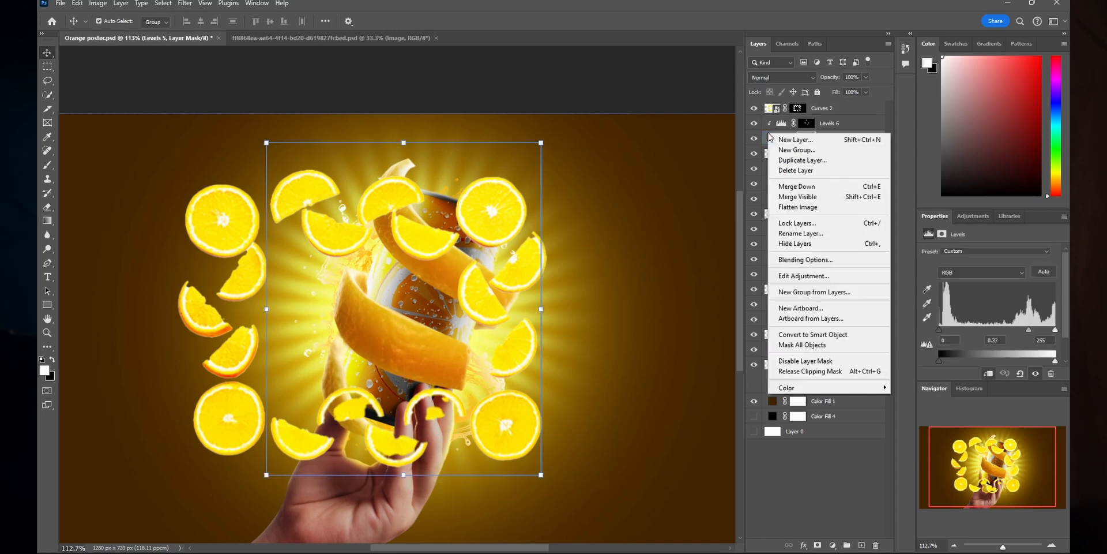
{"action": "left_click", "coordinate": [852, 111]}
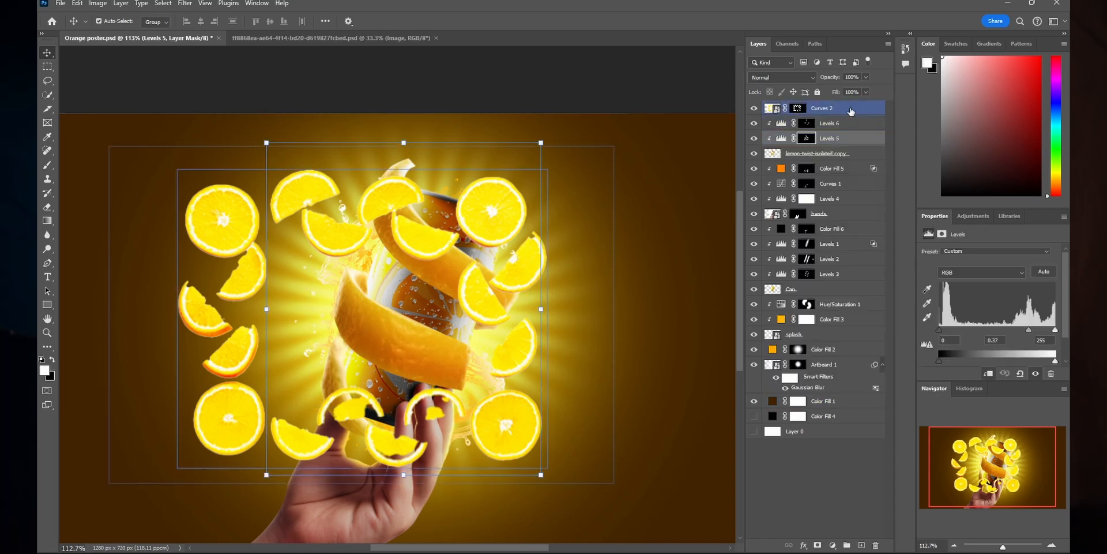
{"action": "left_click", "coordinate": [829, 106]}
{"action": "key", "text": "ctrl+t"}
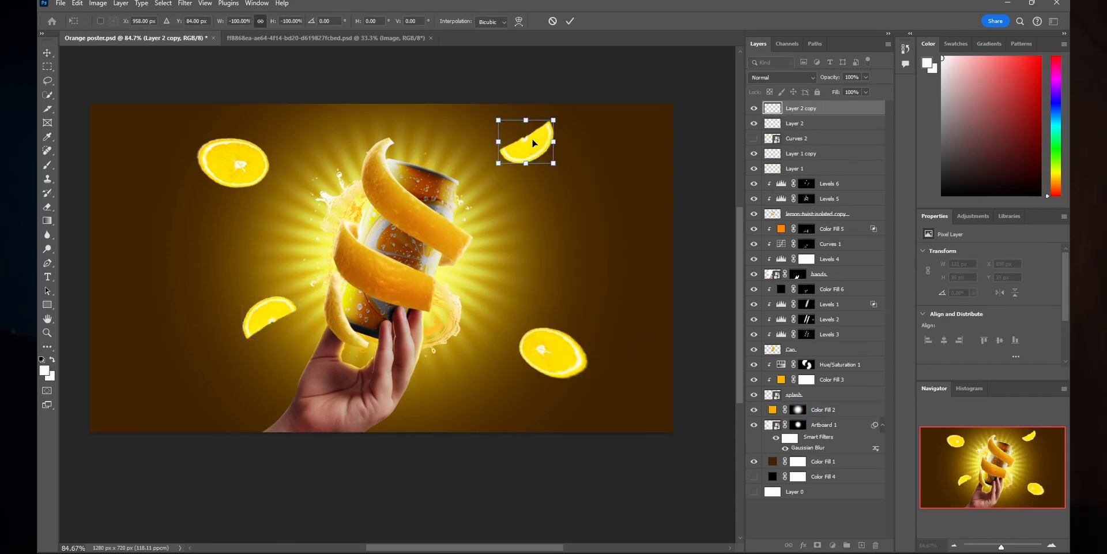
Convert the lower-right orange slice to a smart object and start a Path Blur on it.
{"action": "left_click", "coordinate": [551, 342]}
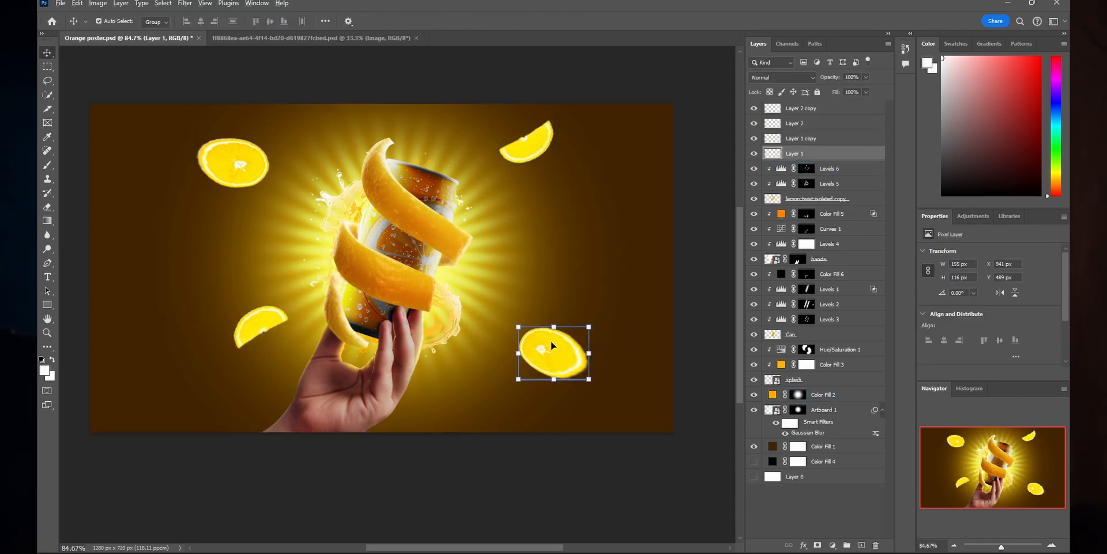
{"action": "scroll", "coordinate": [551, 341], "scroll_direction": "up", "scroll_amount": 4}
{"action": "scroll", "coordinate": [524, 345], "scroll_direction": "down", "scroll_amount": 4}
{"action": "scroll", "coordinate": [543, 375], "scroll_direction": "up", "scroll_amount": 4}
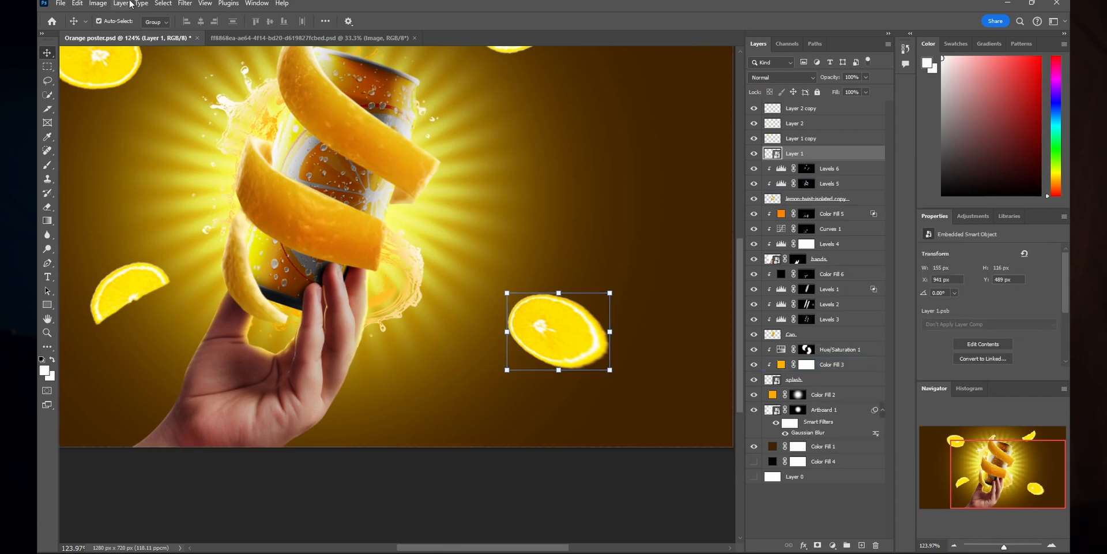
{"action": "left_click", "coordinate": [185, 4]}
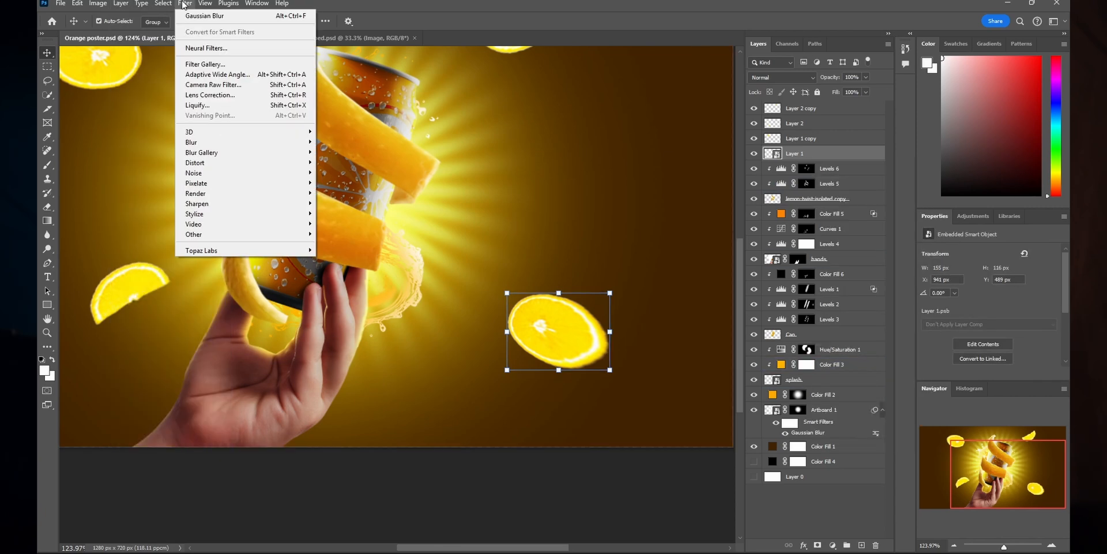
{"action": "left_click", "coordinate": [1015, 136]}
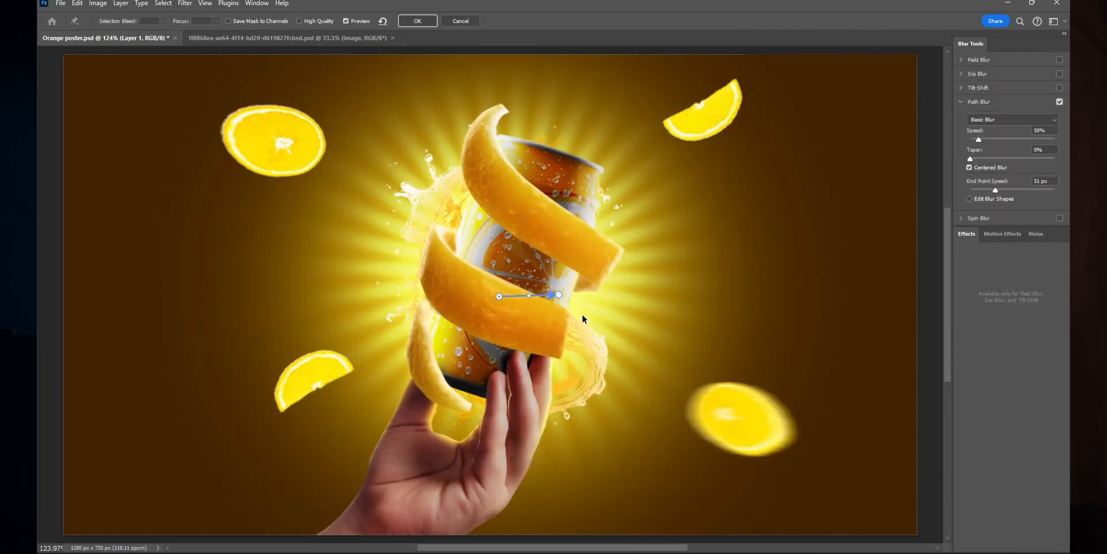
Reposition the blur path diagonally along the lower-right slice, adjust the blur and apply it.
{"action": "left_click_drag", "start_coordinate": [499, 296], "coordinate": [829, 452]}
{"action": "left_click_drag", "start_coordinate": [720, 398], "coordinate": [911, 511]}
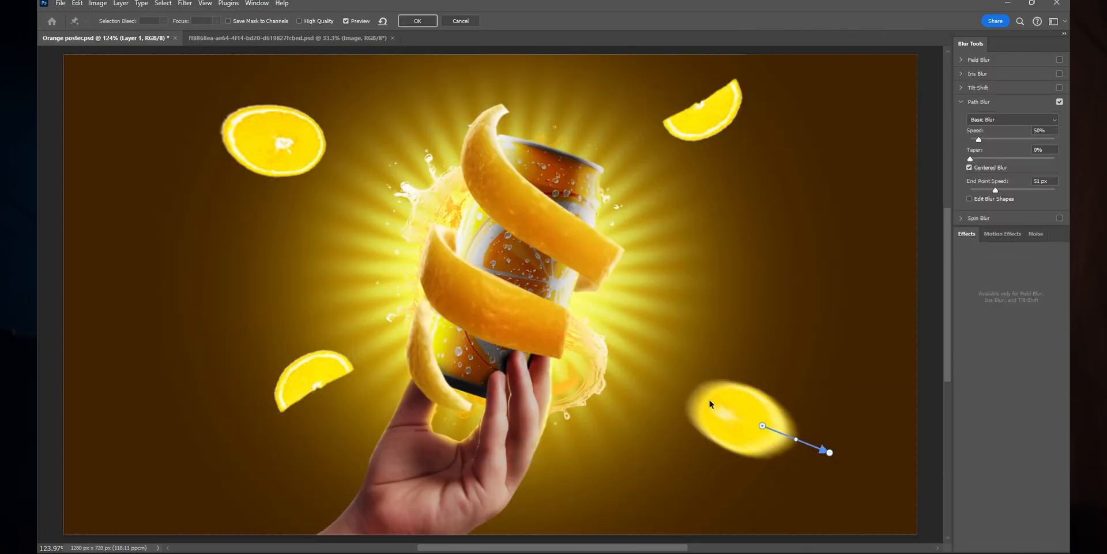
{"action": "left_click_drag", "start_coordinate": [977, 146], "coordinate": [982, 147]}
{"action": "left_click_drag", "start_coordinate": [801, 439], "coordinate": [615, 315]}
{"action": "left_click", "coordinate": [406, 21]}
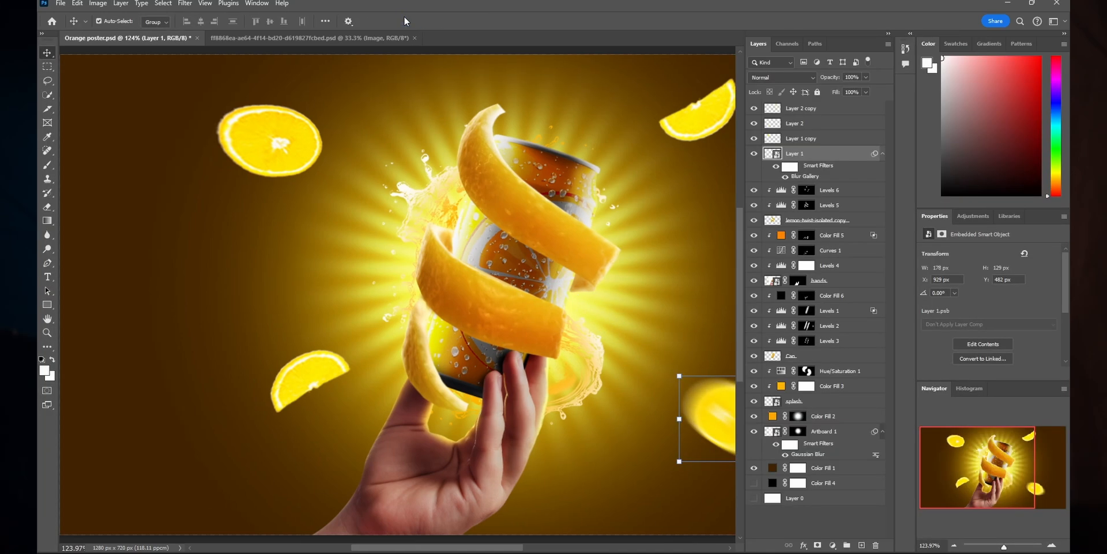
Set up a small soft round black brush for masking the blur on the lower-right slice's Blur Gallery filter mask.
{"action": "left_click_drag", "start_coordinate": [611, 427], "coordinate": [488, 394]}
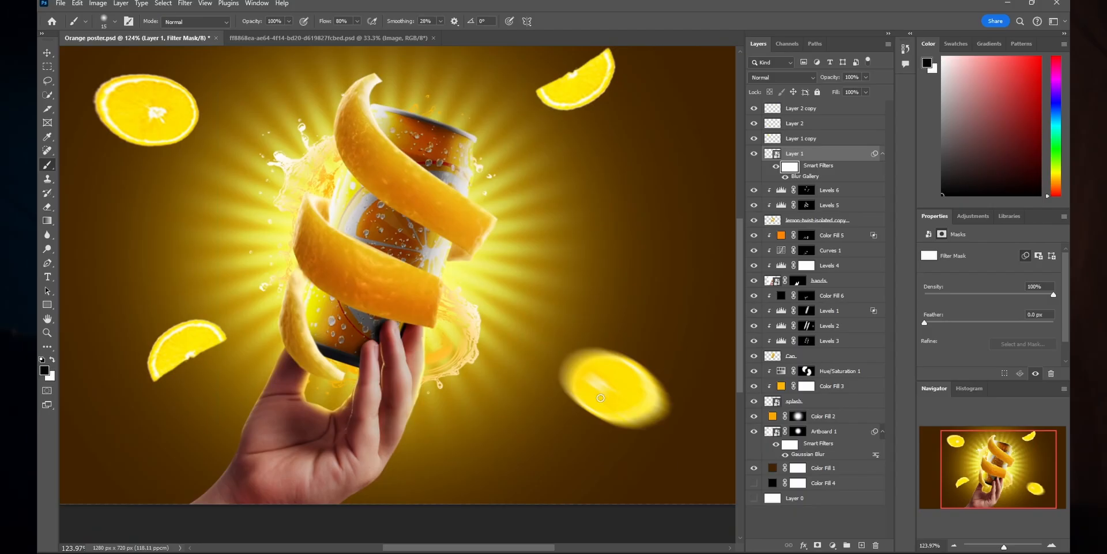
{"action": "right_click", "coordinate": [594, 399]}
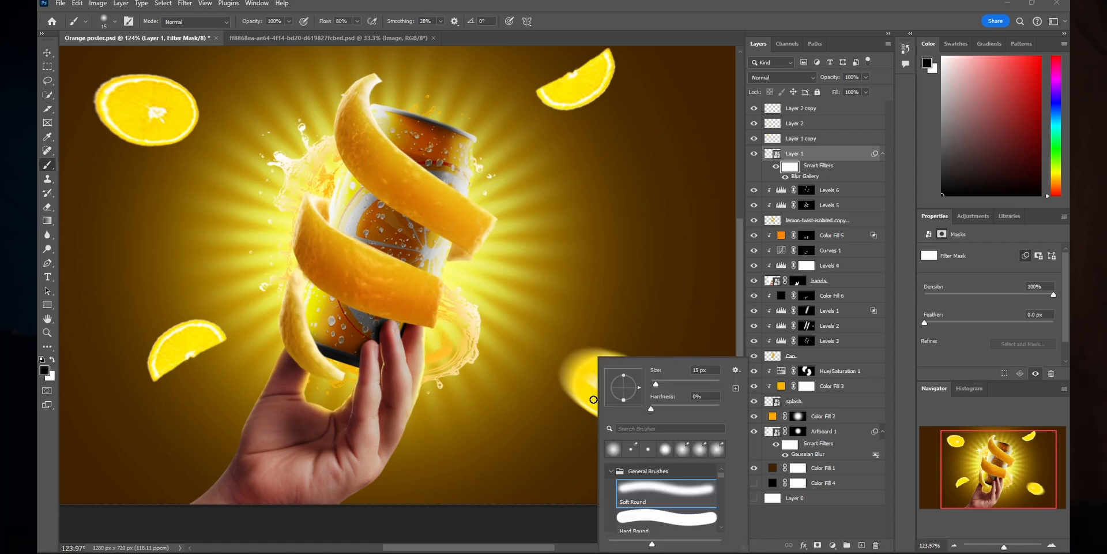
{"action": "left_click", "coordinate": [796, 164]}
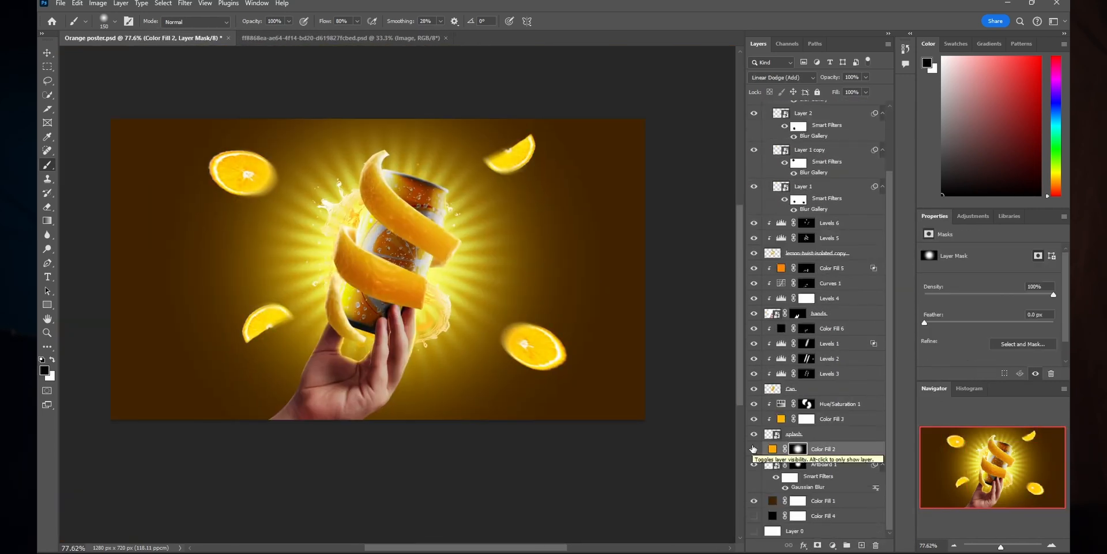
Toggle the Color Fill 2 glow's visibility and move the copied water splash toward the can.
{"action": "left_click", "coordinate": [753, 448]}
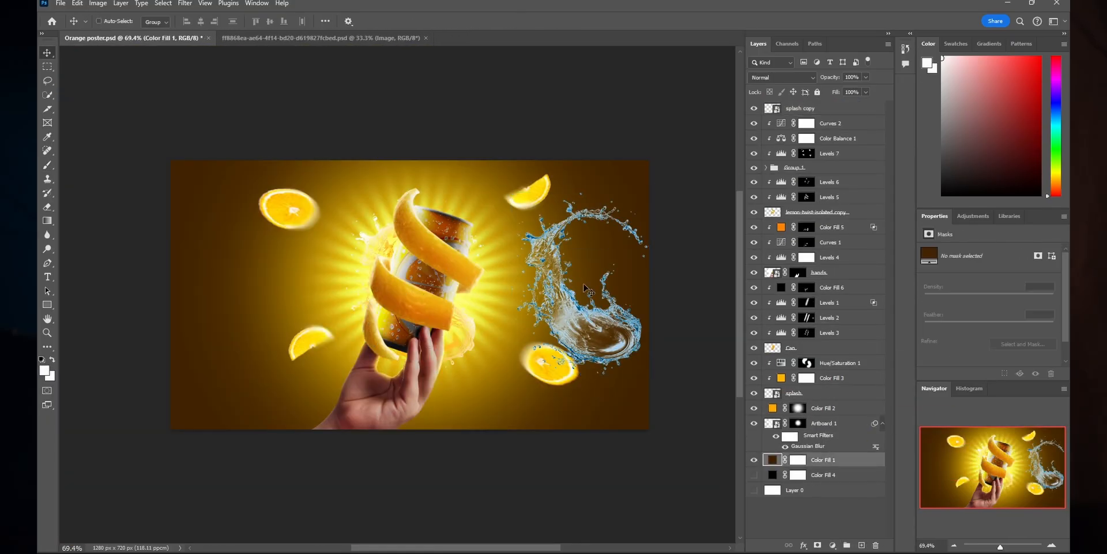
{"action": "left_click_drag", "start_coordinate": [587, 327], "coordinate": [419, 348]}
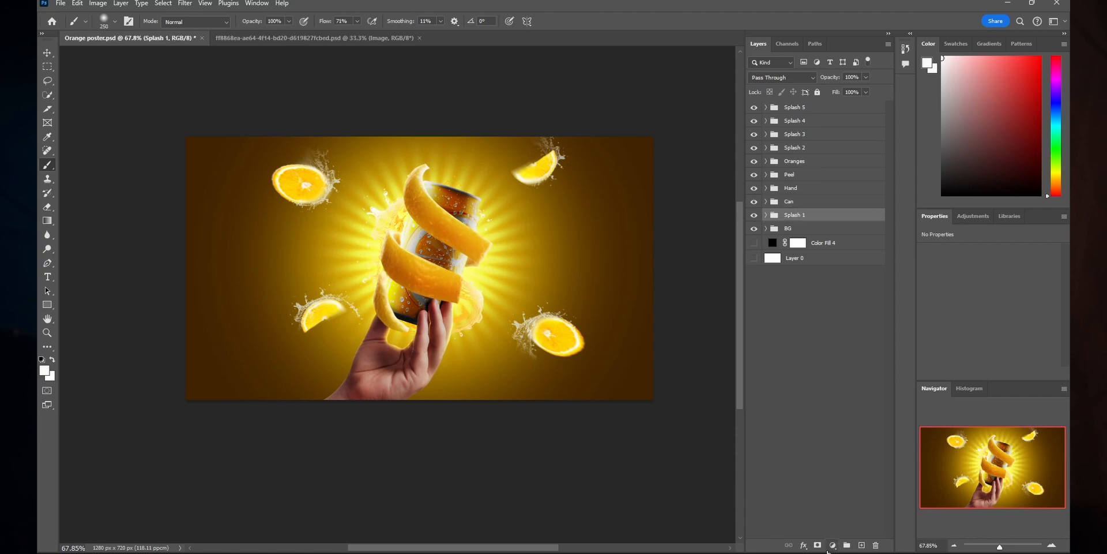
Add the text "fresh juice" above the Splash 1 group and set its font to Wonderbar Regular.
{"action": "key", "text": "t"}
{"action": "left_click", "coordinate": [574, 247]}
{"action": "type", "text": "FRESH JUIC"}
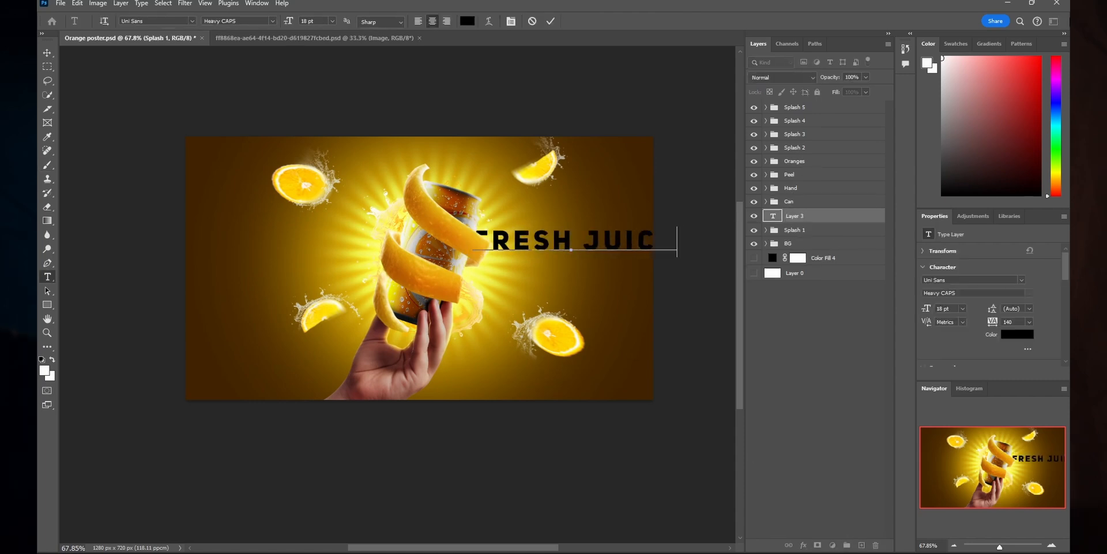
{"action": "key", "text": "ctrl+a"}
{"action": "left_click", "coordinate": [192, 21]}
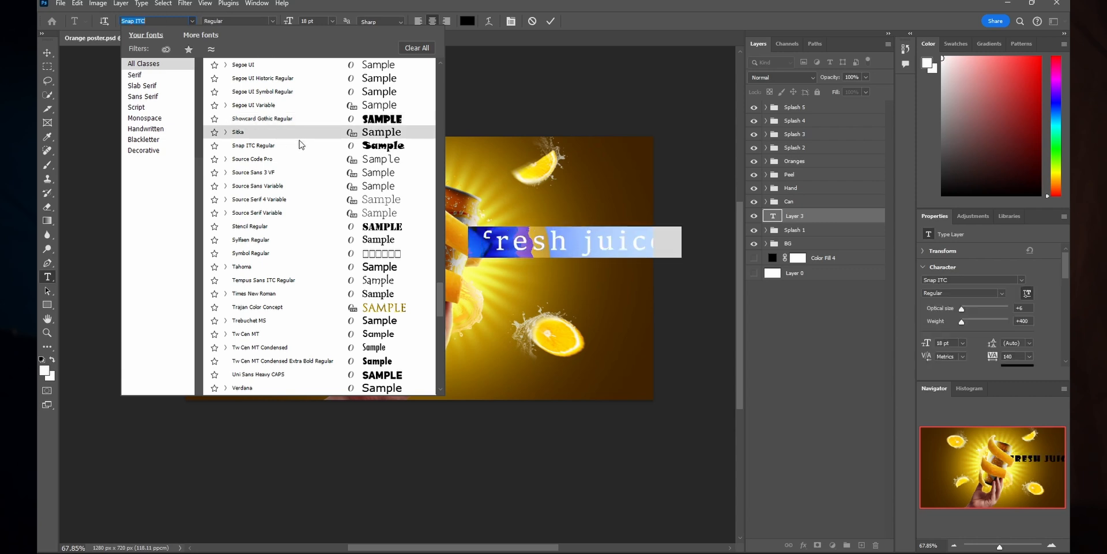
{"action": "scroll", "coordinate": [288, 374], "scroll_direction": "down", "scroll_amount": 4}
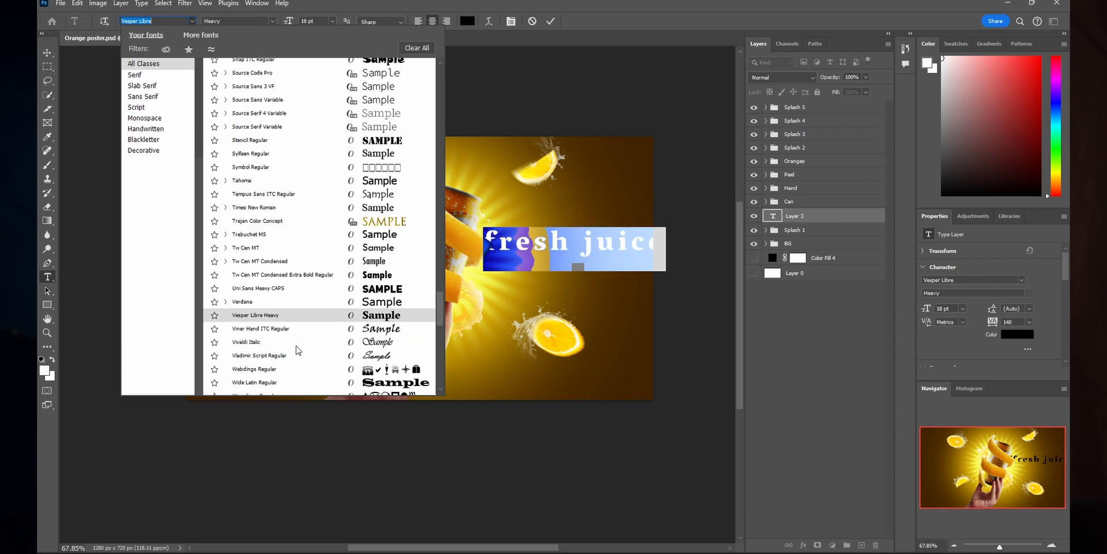
{"action": "left_click", "coordinate": [274, 372]}
{"action": "left_click", "coordinate": [815, 304]}
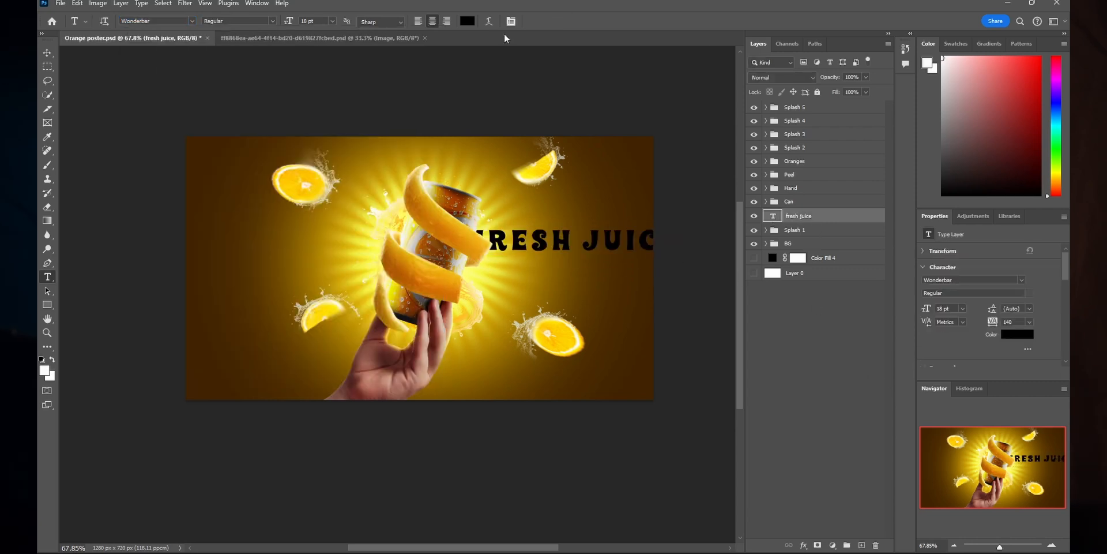
Change the FRESH JUICE text colour to white.
{"action": "left_click", "coordinate": [467, 22]}
{"action": "left_click_drag", "start_coordinate": [801, 201], "coordinate": [715, 125]}
{"action": "left_click", "coordinate": [1032, 177]}
Transform and position the text so FRESH and JUICE sit on either side of the can.
{"action": "key", "text": "v"}
{"action": "key", "text": "ctrl+t"}
{"action": "left_click_drag", "start_coordinate": [576, 270], "coordinate": [456, 262]}
{"action": "mouse_move", "coordinate": [327, 263]}
{"action": "left_mouse_down"}
{"action": "mouse_move", "coordinate": [231, 267]}
{"action": "mouse_move", "coordinate": [332, 276]}
{"action": "left_mouse_up"}
{"action": "left_click_drag", "start_coordinate": [515, 277], "coordinate": [555, 290]}
{"action": "key", "text": "Return"}
Open the Text group's blending options and enable a Stroke effect.
{"action": "left_click", "coordinate": [833, 371]}
{"action": "left_click", "coordinate": [772, 216]}
{"action": "right_click", "coordinate": [796, 219]}
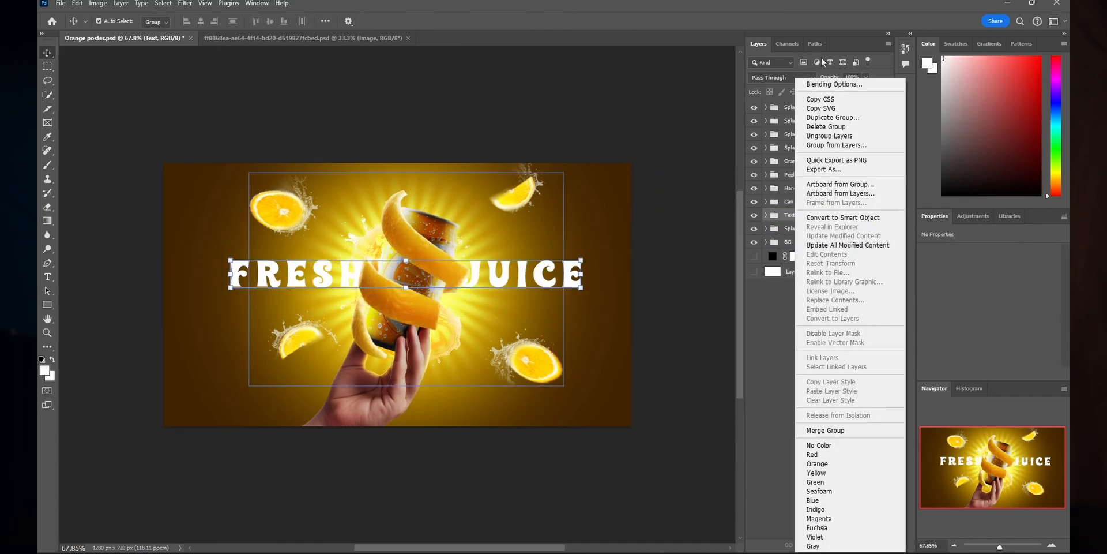
{"action": "left_click", "coordinate": [817, 81]}
{"action": "left_click", "coordinate": [692, 178]}
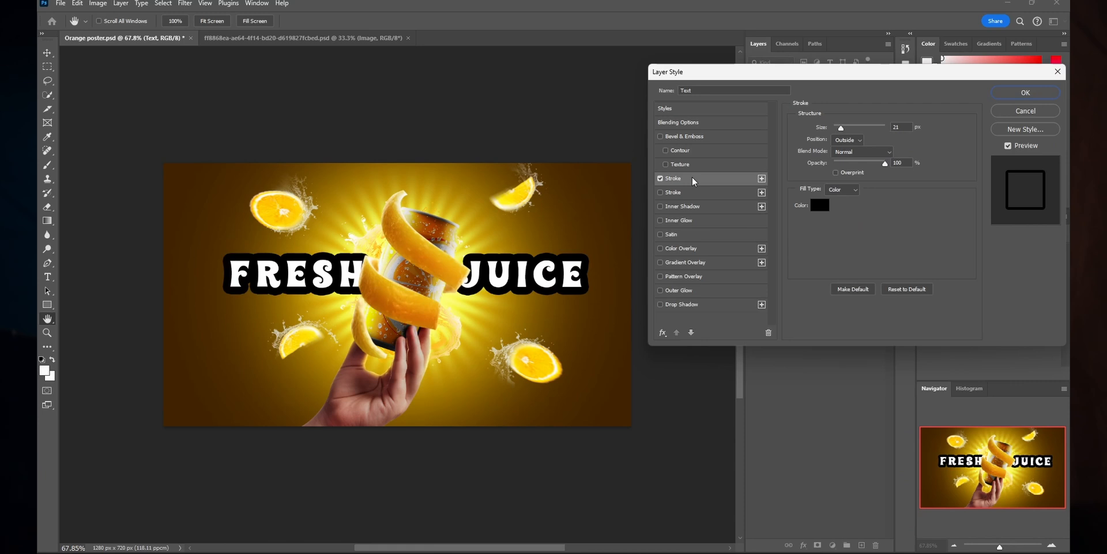
Add a Color Overlay to the Text group and set its colour to bright yellow.
{"action": "left_click", "coordinate": [692, 248]}
{"action": "left_click", "coordinate": [905, 128]}
{"action": "left_click", "coordinate": [935, 282]}
{"action": "mouse_move", "coordinate": [936, 283]}
{"action": "left_mouse_down"}
{"action": "mouse_move", "coordinate": [941, 312]}
{"action": "mouse_move", "coordinate": [940, 297]}
{"action": "left_mouse_up"}
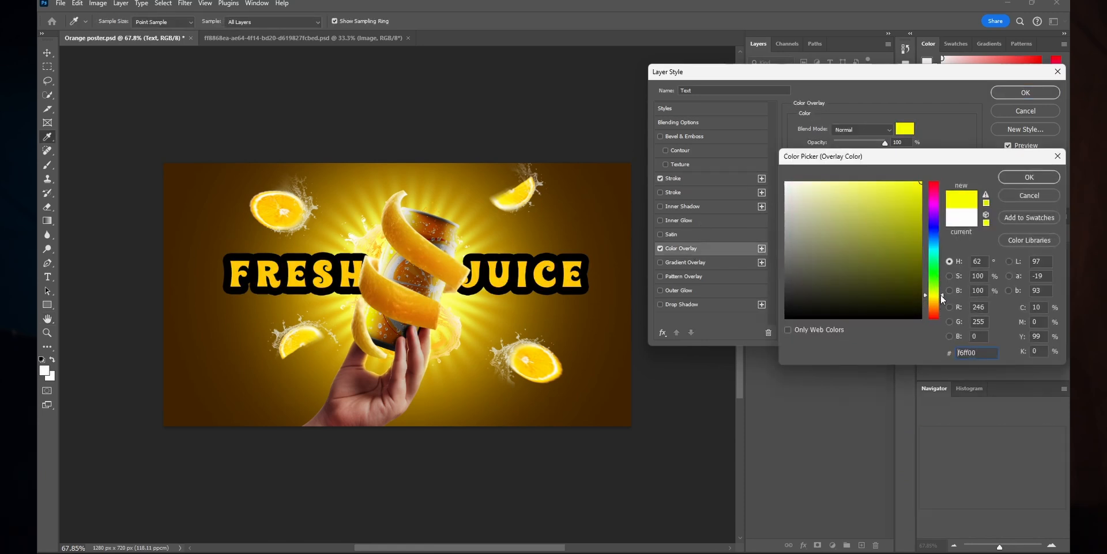
{"action": "left_click", "coordinate": [1030, 177]}
Change the text stroke to a pale cream colour and reduce its size.
{"action": "left_click", "coordinate": [686, 178]}
{"action": "left_click", "coordinate": [820, 206]}
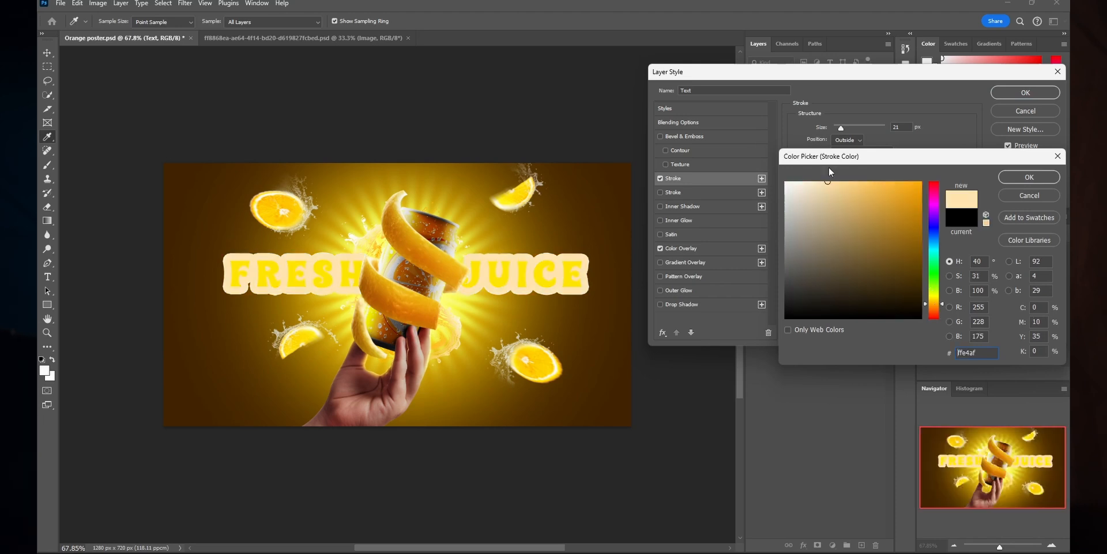
{"action": "left_click", "coordinate": [1030, 178]}
{"action": "left_click_drag", "start_coordinate": [823, 129], "coordinate": [817, 128]}
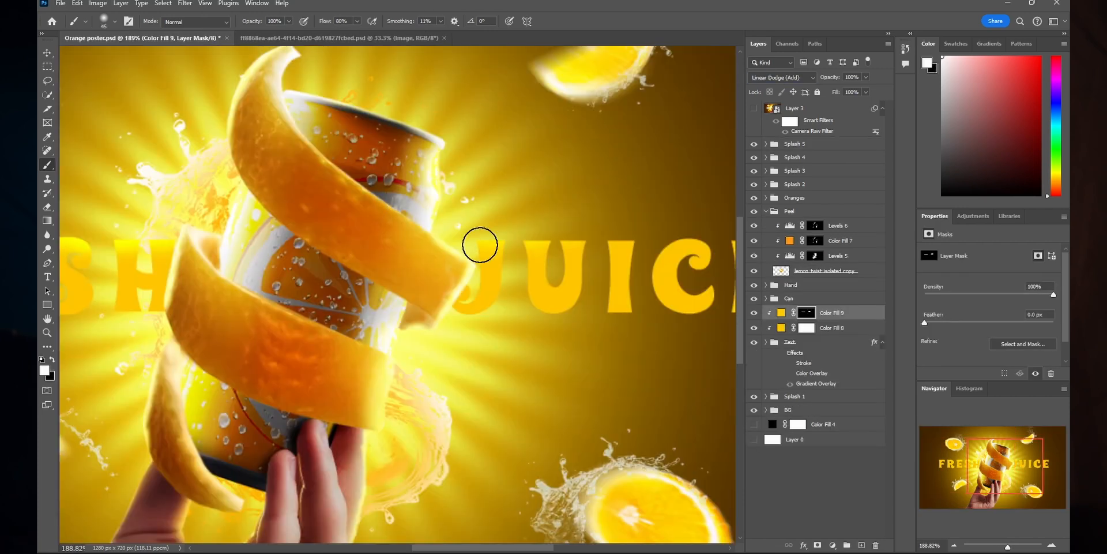
Brush yellow highlights along the edges of the FRESH JUICE letters on the Color Fill 9 mask.
{"action": "scroll", "coordinate": [479, 242], "scroll_direction": "up", "scroll_amount": 5}
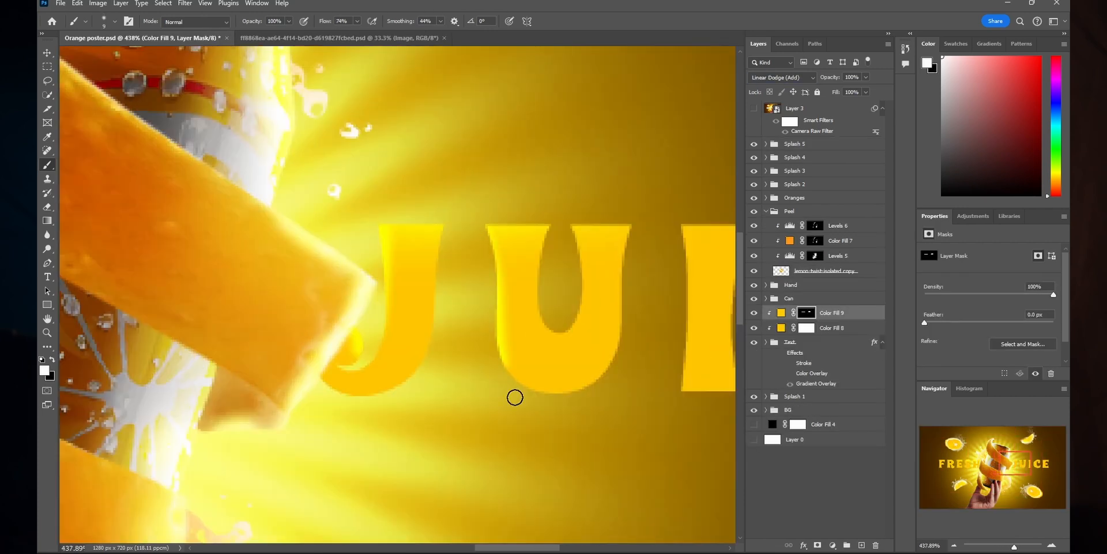
{"action": "scroll", "coordinate": [440, 317], "scroll_direction": "down", "scroll_amount": 5}
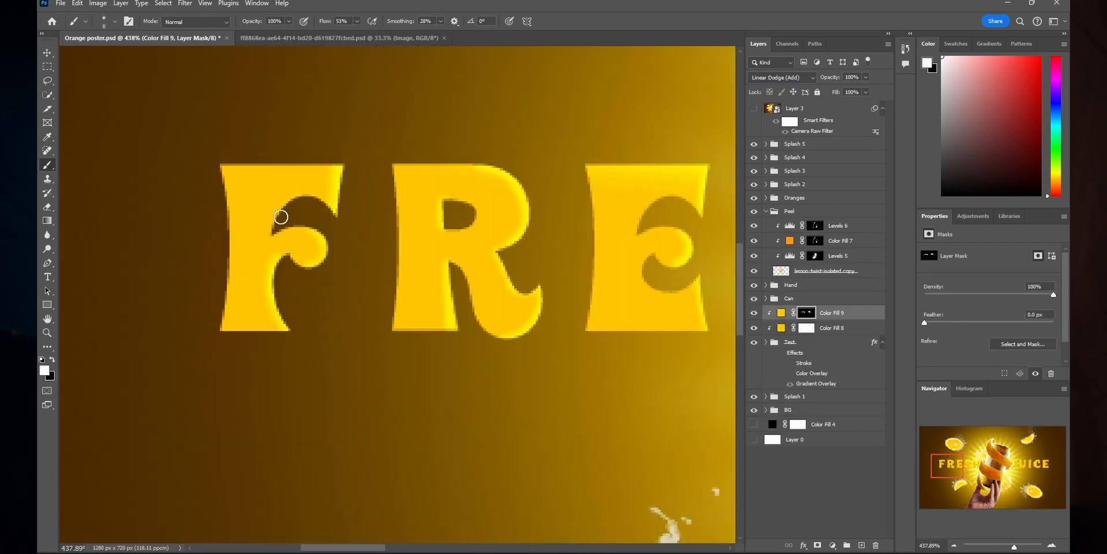
{"action": "scroll", "coordinate": [460, 226], "scroll_direction": "down", "scroll_amount": 2}
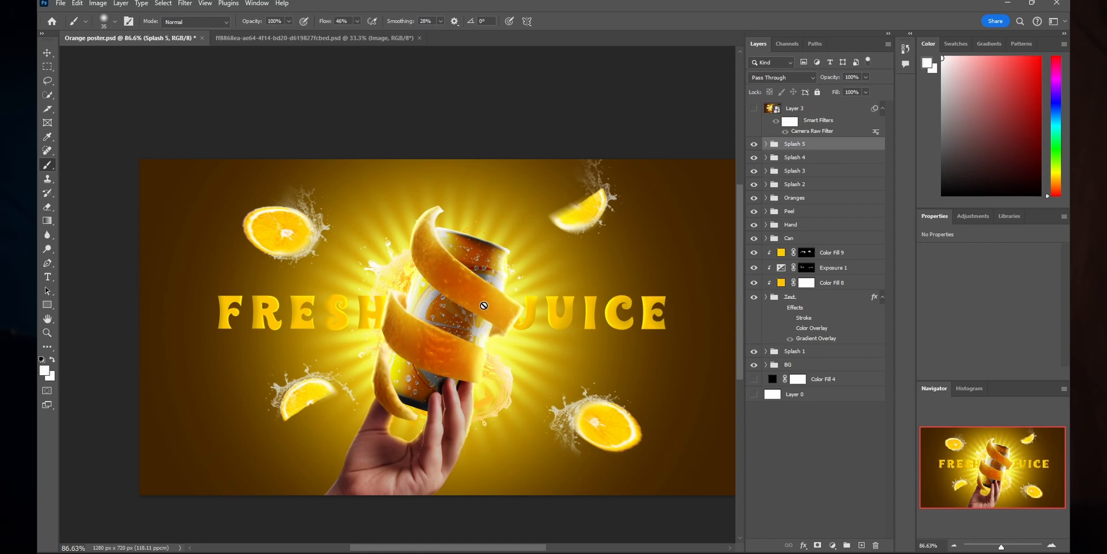
Convert the Text group to a smart object and give it a thick white outside Stroke.
{"action": "right_click", "coordinate": [788, 424]}
{"action": "left_click", "coordinate": [836, 188]}
{"action": "double_click", "coordinate": [836, 425]}
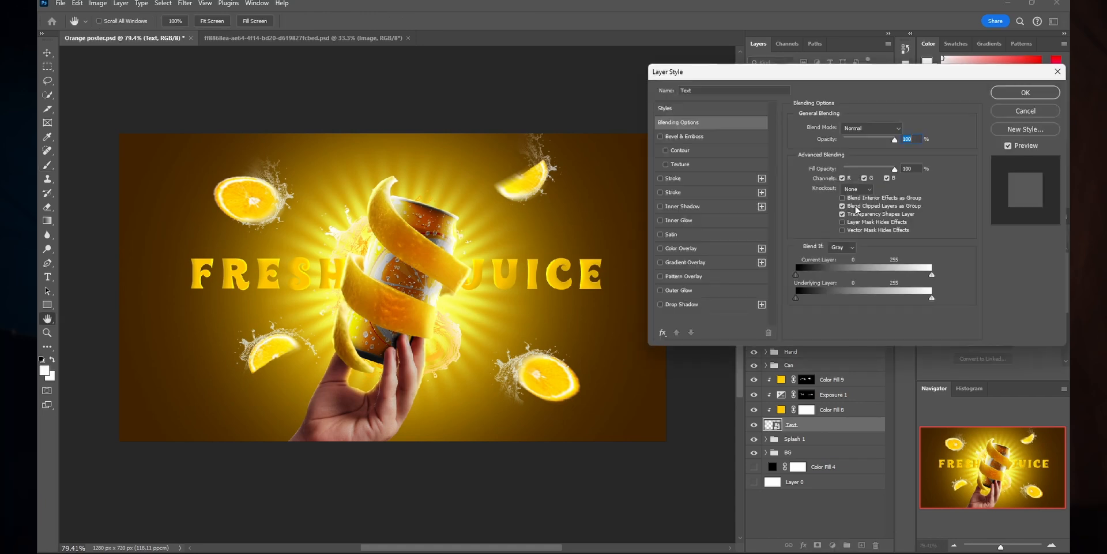
{"action": "left_click", "coordinate": [675, 178]}
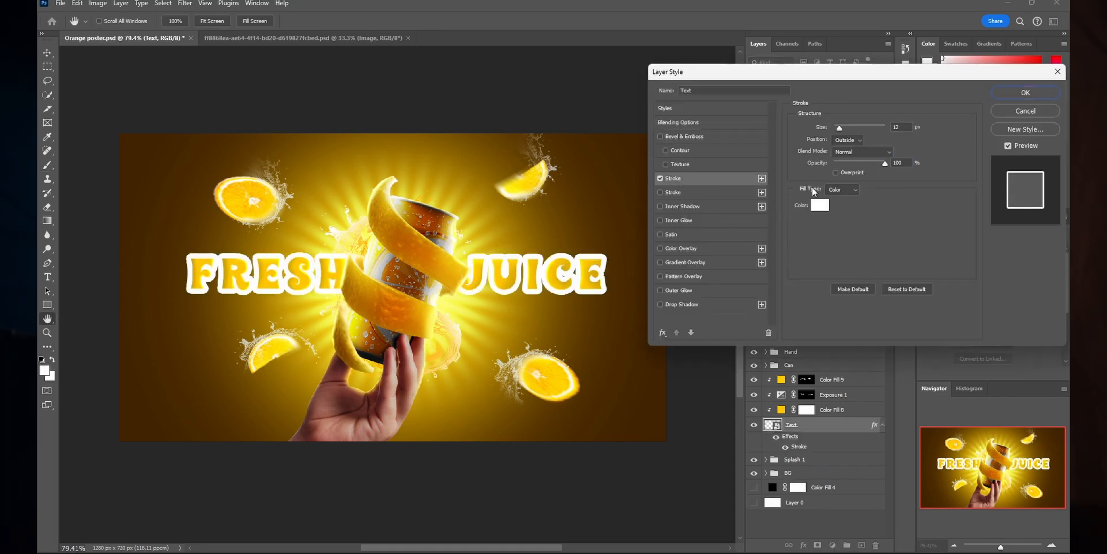
{"action": "left_click_drag", "start_coordinate": [828, 128], "coordinate": [830, 128]}
{"action": "left_click", "coordinate": [1024, 93]}
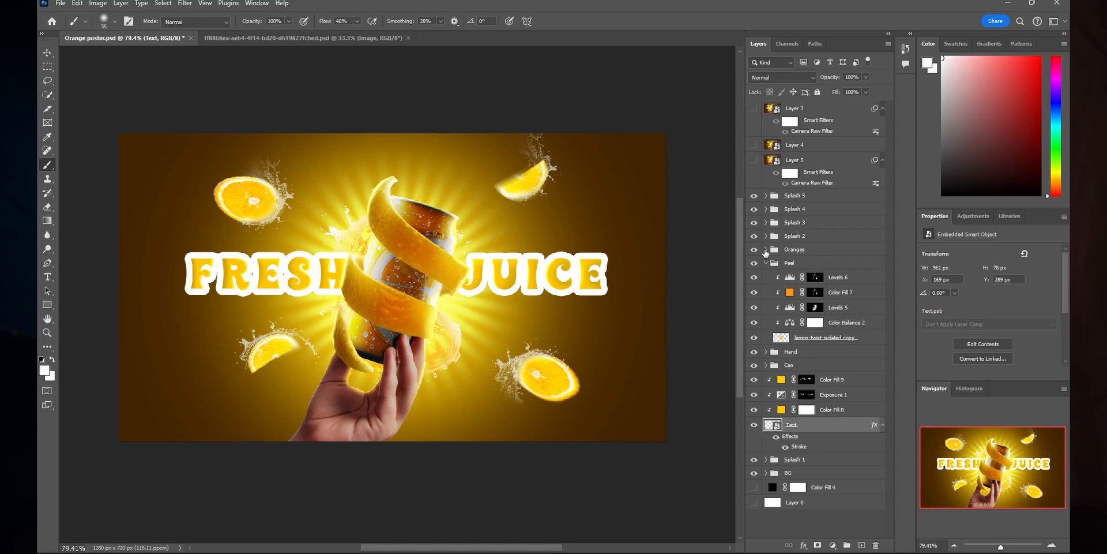
Duplicate the splash layer from the Splash 1 group and place the copy between the Oranges and Peel groups.
{"action": "left_click", "coordinate": [766, 264]}
{"action": "left_click", "coordinate": [766, 384]}
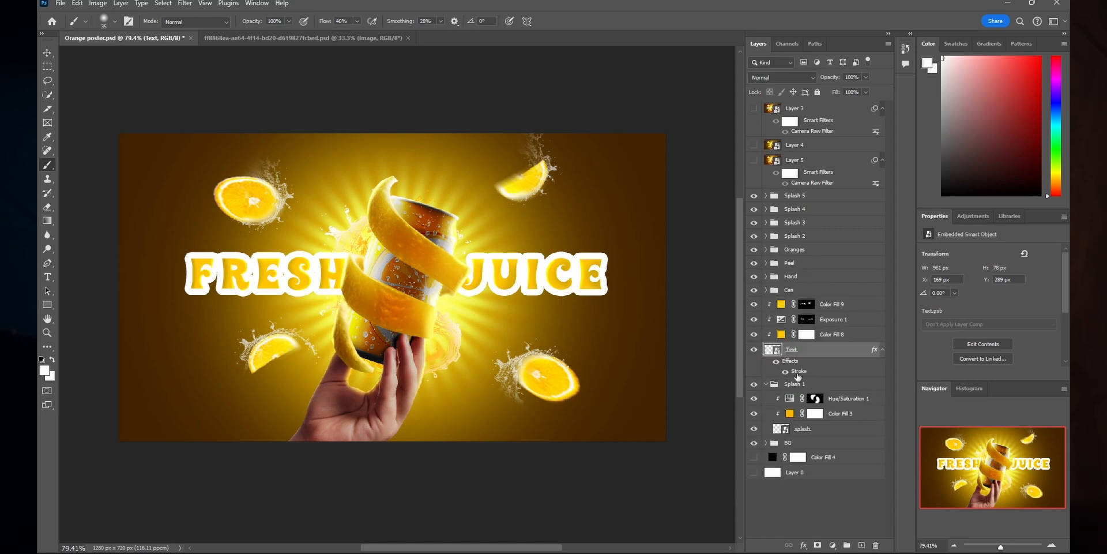
{"action": "left_click", "coordinate": [803, 429]}
{"action": "key", "text": "ctrl+j"}
{"action": "left_click_drag", "start_coordinate": [802, 428], "coordinate": [799, 256]}
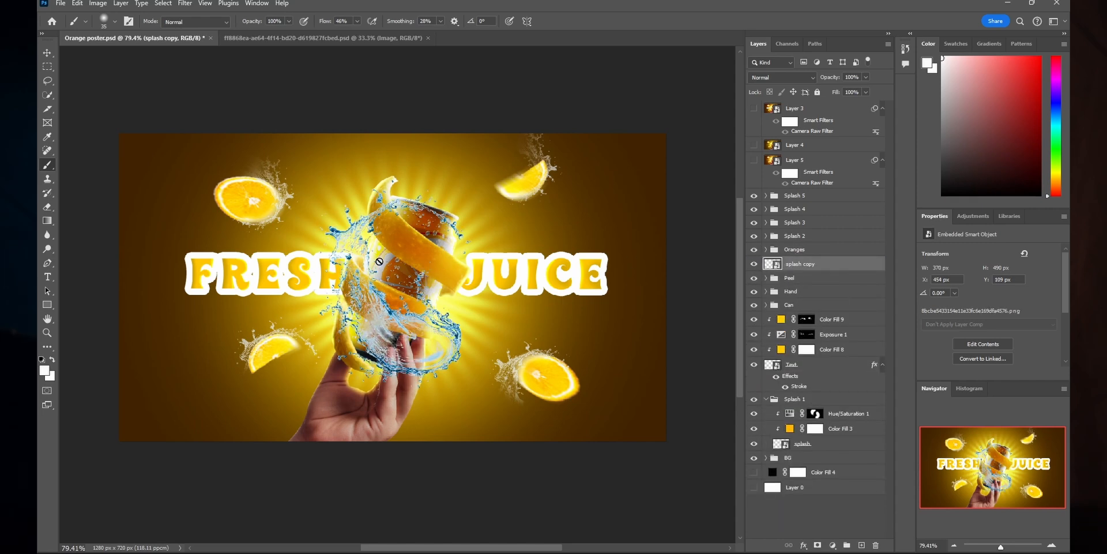
Transform the splash copy so it wraps around the front of the can.
{"action": "key", "text": "v"}
{"action": "key", "text": "ctrl+t"}
{"action": "left_click_drag", "start_coordinate": [471, 389], "coordinate": [483, 404]}
{"action": "key", "text": "Return"}
Clip copies of Hue/Saturation 1 and Color Fill 3 to the splash copy and lower the upper adjustment's strength.
{"action": "left_click", "coordinate": [848, 414]}
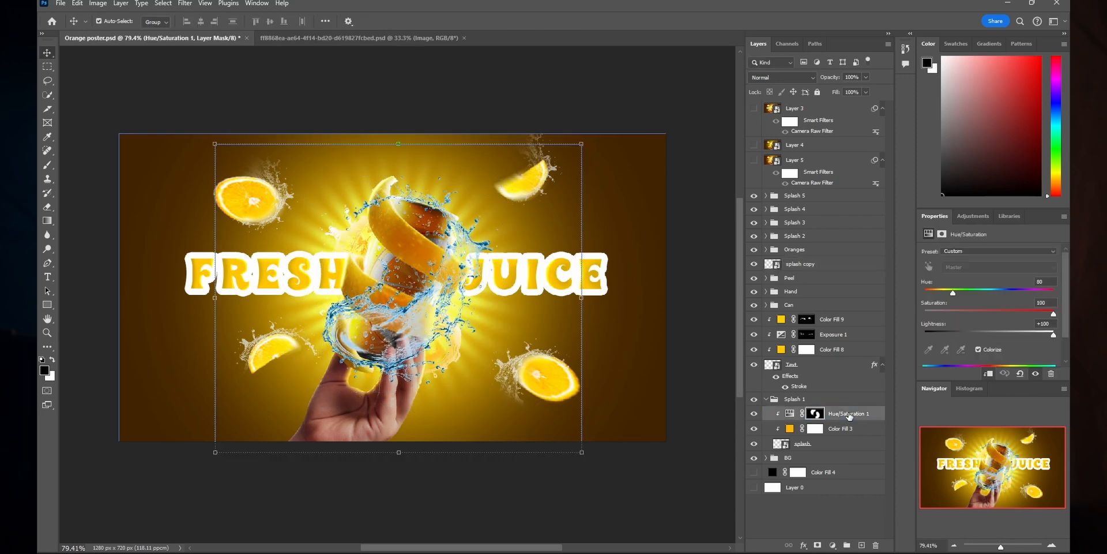
{"action": "left_click_drag", "start_coordinate": [847, 413], "coordinate": [801, 257]}
{"action": "left_click", "coordinate": [799, 271], "text": "alt"}
{"action": "left_click_drag", "start_coordinate": [841, 444], "coordinate": [824, 270]}
{"action": "left_click", "coordinate": [826, 267]}
{"action": "left_click", "coordinate": [866, 78]}
{"action": "left_click_drag", "start_coordinate": [864, 92], "coordinate": [838, 94]}
Transform the coloured splash copy again to refit it around the upper part of the can.
{"action": "left_click", "coordinate": [801, 294]}
{"action": "key", "text": "ctrl+t"}
{"action": "left_click_drag", "start_coordinate": [472, 269], "coordinate": [445, 319]}
{"action": "key", "text": "Return"}
Add a layer mask to the splash copy and brush away the splash over the front of the can.
{"action": "left_click", "coordinate": [818, 545]}
{"action": "key", "text": "b"}
{"action": "left_click_drag", "start_coordinate": [428, 261], "coordinate": [429, 335]}
Group the splash copy with its clipped adjustments and save the document.
{"action": "key", "text": "v"}
{"action": "left_click", "coordinate": [835, 264], "text": "shift"}
{"action": "key", "text": "ctrl+g"}
{"action": "left_click", "coordinate": [822, 512]}
{"action": "key", "text": "ctrl+s"}
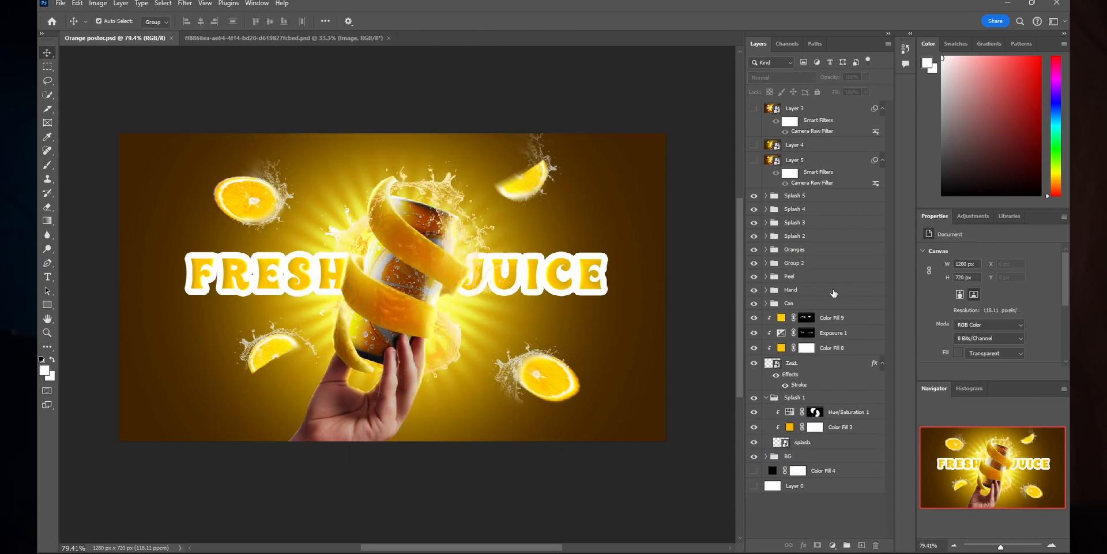
Stamp all visible layers into a new layer above Splash 5 and convert it to a smart object.
{"action": "key", "text": "ctrl+shift+alt+e"}
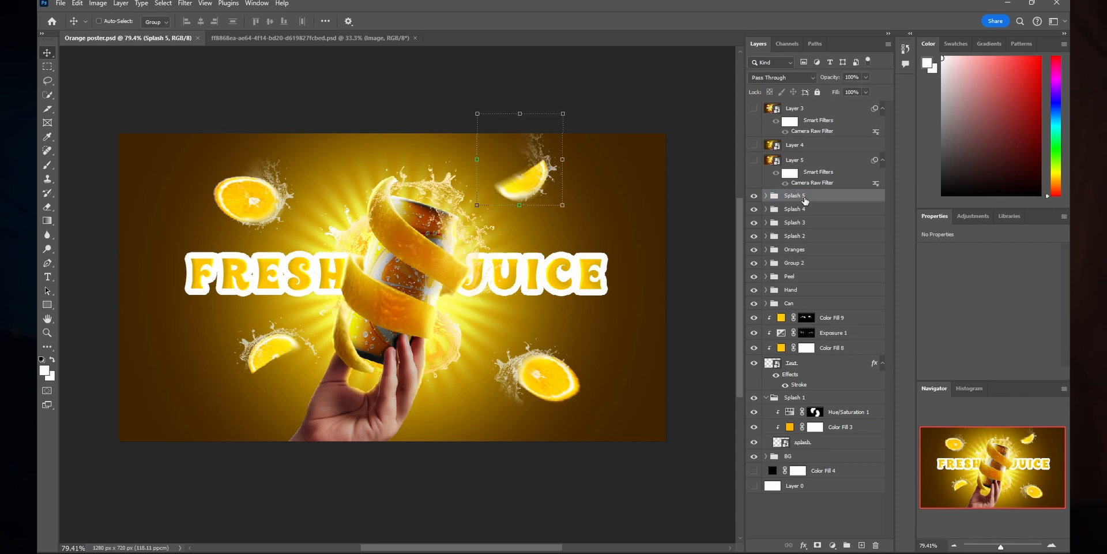
{"action": "right_click", "coordinate": [806, 197]}
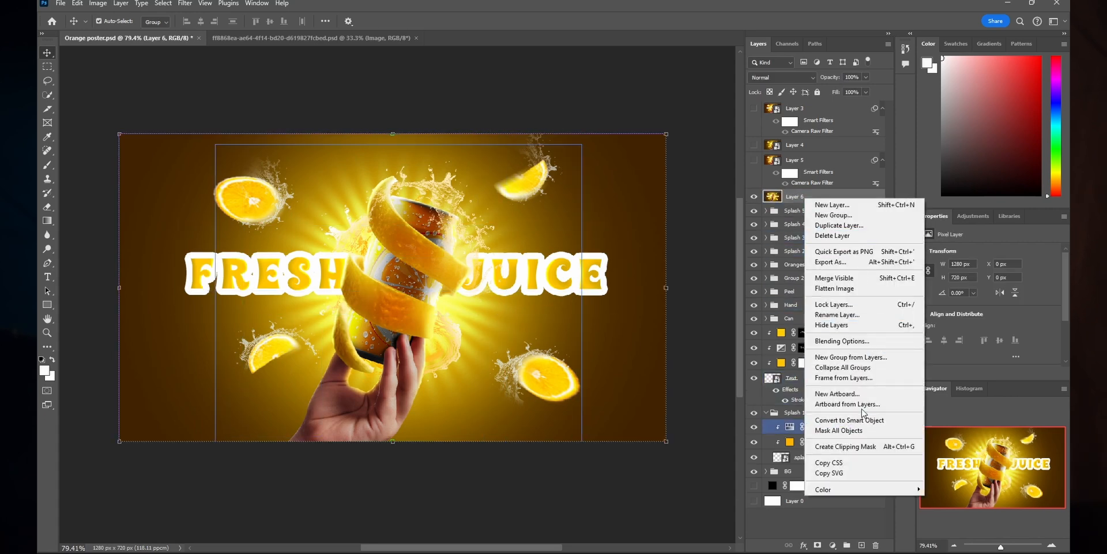
{"action": "left_click", "coordinate": [869, 421]}
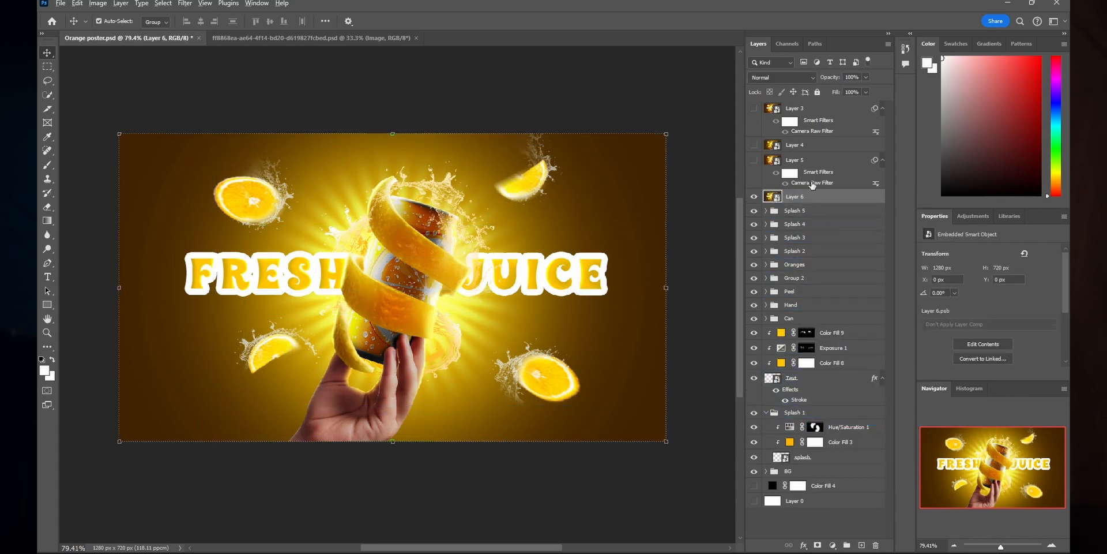
Apply Camera Raw adjustments to the merged layer: Shadows +31, Highlights +65, Texture +71 and Clarity -28.
{"action": "key", "text": "ctrl+shift+a"}
{"action": "left_click_drag", "start_coordinate": [885, 226], "coordinate": [914, 232]}
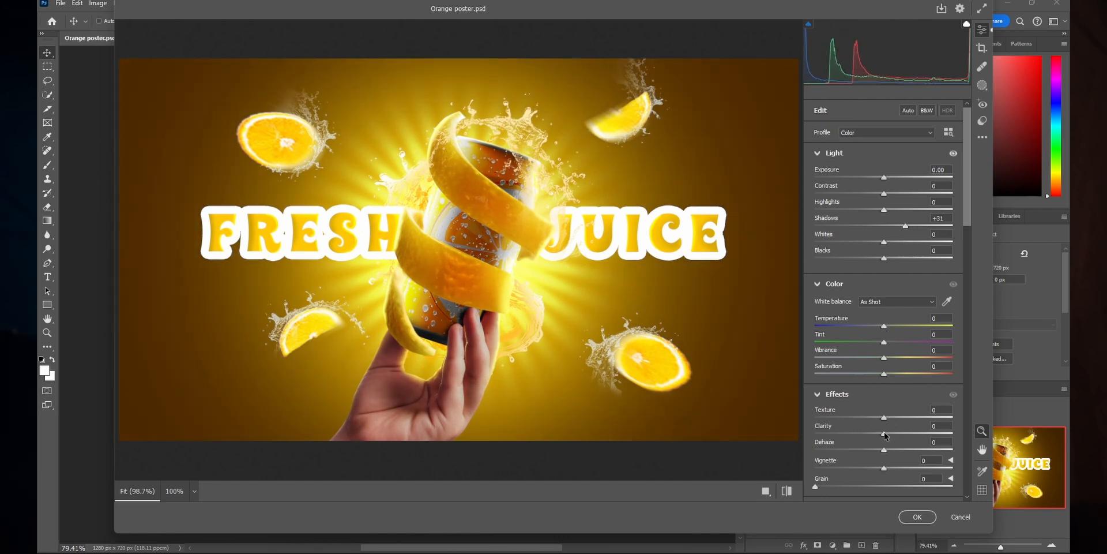
{"action": "left_click_drag", "start_coordinate": [886, 436], "coordinate": [845, 443]}
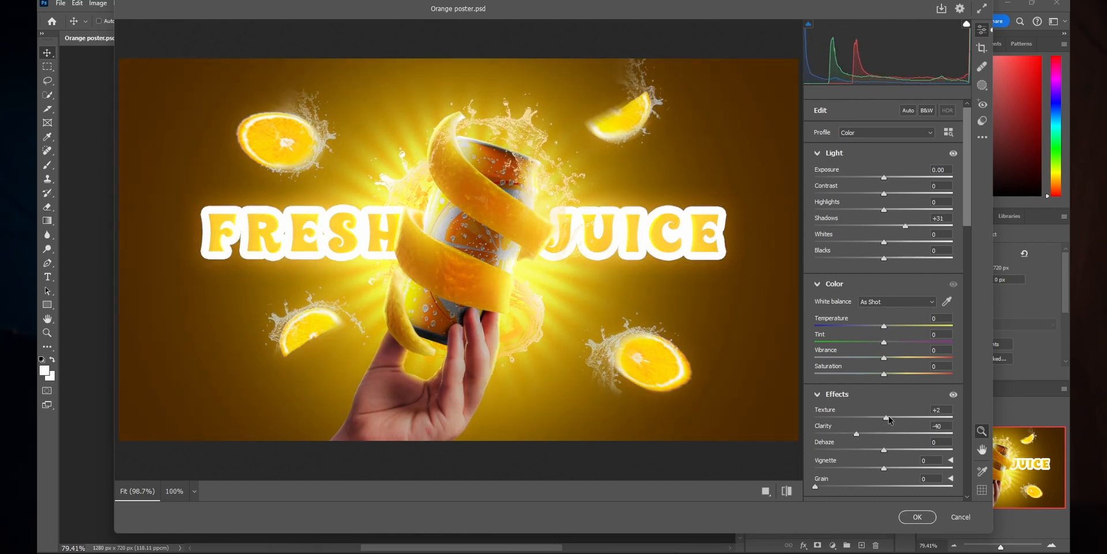
{"action": "mouse_move", "coordinate": [858, 435]}
{"action": "left_mouse_down"}
{"action": "mouse_move", "coordinate": [924, 438]}
{"action": "mouse_move", "coordinate": [823, 447]}
{"action": "mouse_move", "coordinate": [863, 439]}
{"action": "left_mouse_up"}
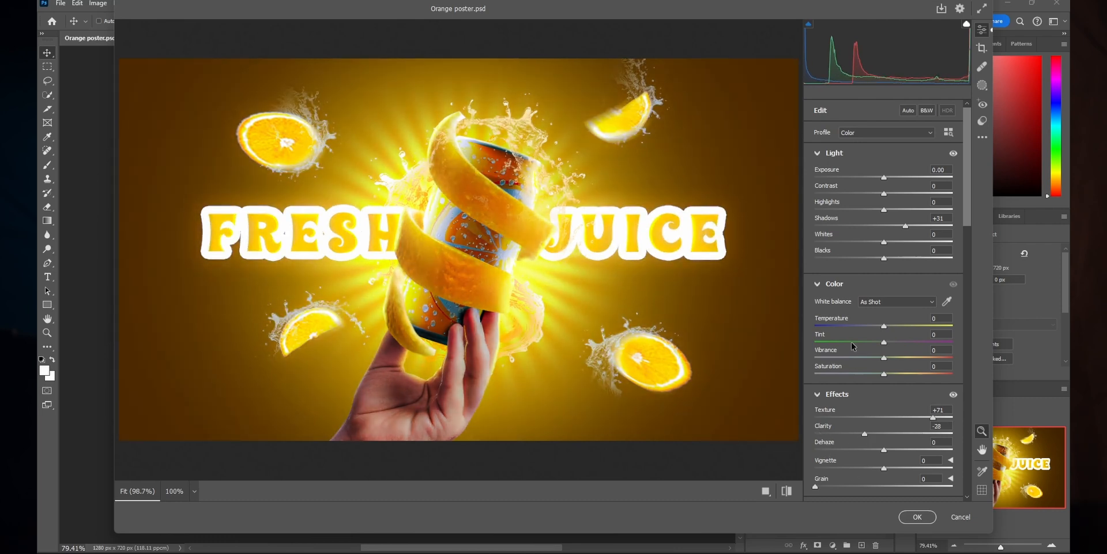
{"action": "left_click_drag", "start_coordinate": [884, 210], "coordinate": [930, 229]}
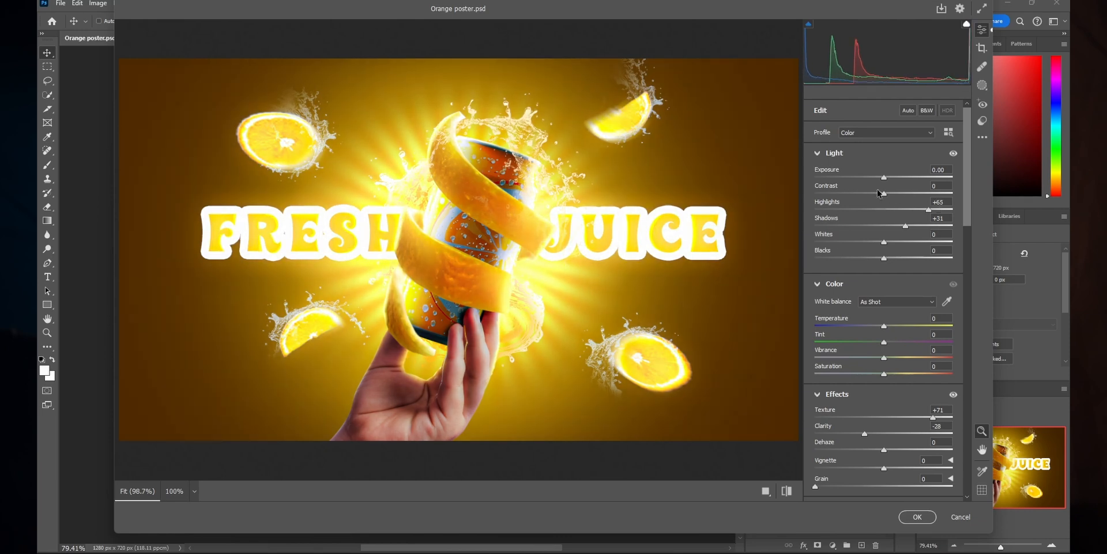
Shape the point curve with brighter highlights, a full black point and a shadow point at 69/69, and toggle the curve to compare.
{"action": "scroll", "coordinate": [826, 330], "scroll_direction": "down", "scroll_amount": 6}
{"action": "left_click_drag", "start_coordinate": [826, 333], "coordinate": [852, 302]}
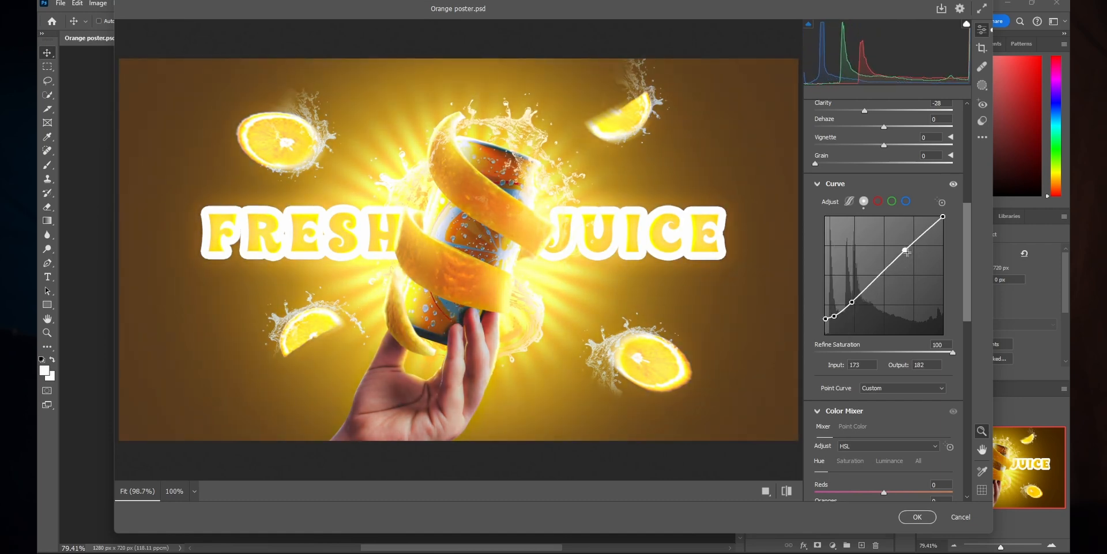
{"action": "left_click_drag", "start_coordinate": [826, 319], "coordinate": [825, 334]}
{"action": "double_click", "coordinate": [834, 316]}
{"action": "left_click_drag", "start_coordinate": [854, 300], "coordinate": [857, 302]}
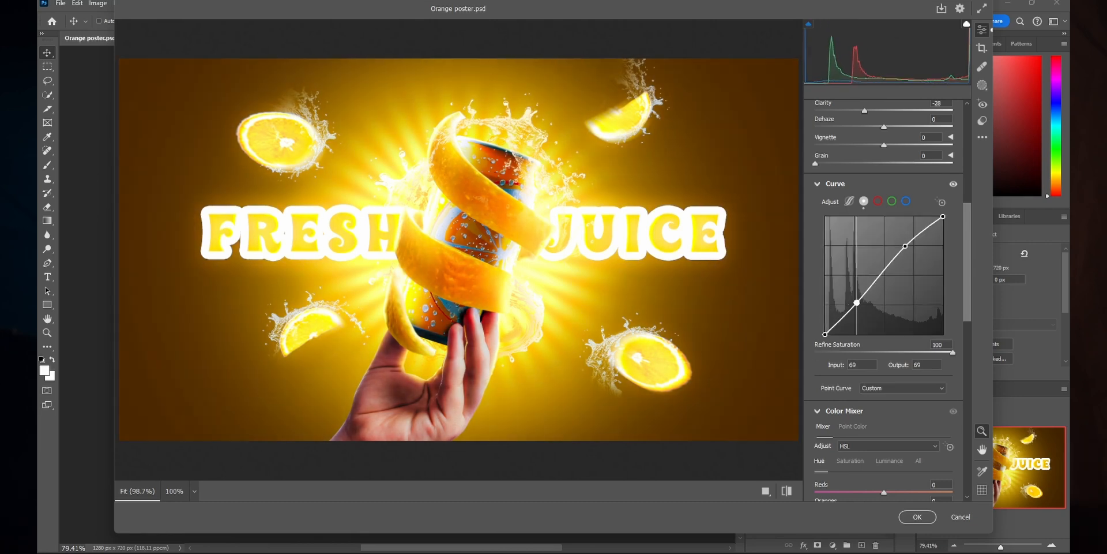
{"action": "left_click", "coordinate": [954, 184]}
Set Noise Reduction to 42 and the Blue Primary hue to -23 in the calibration settings.
{"action": "scroll", "coordinate": [874, 328], "scroll_direction": "down", "scroll_amount": 5}
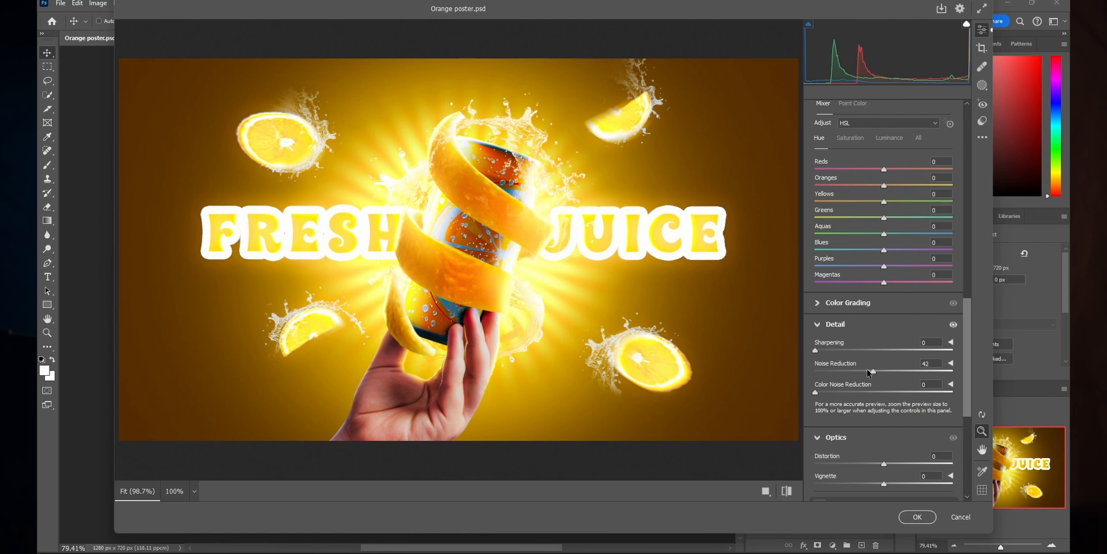
{"action": "scroll", "coordinate": [857, 369], "scroll_direction": "down", "scroll_amount": 5}
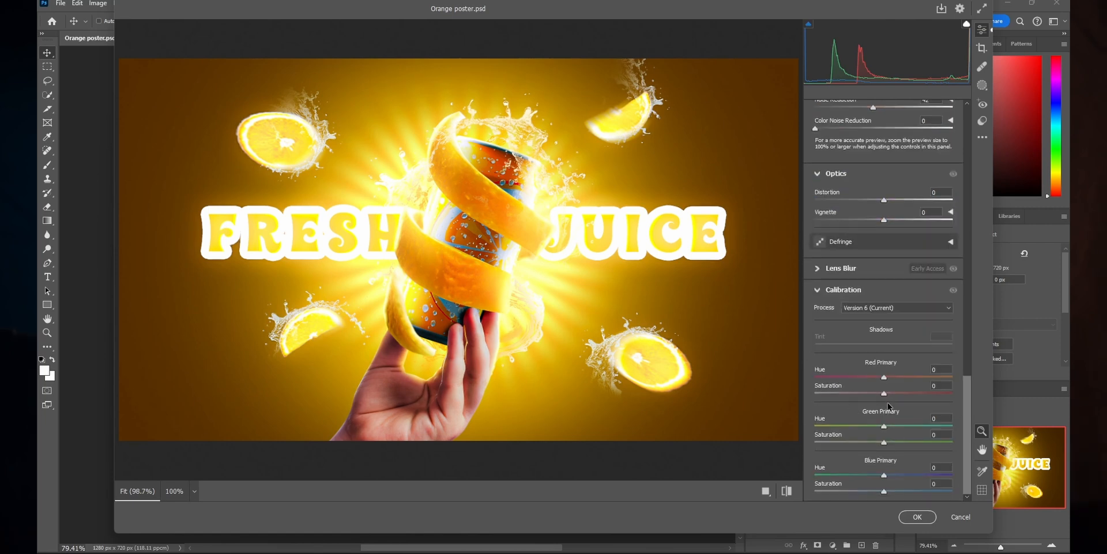
{"action": "left_click_drag", "start_coordinate": [885, 475], "coordinate": [864, 474]}
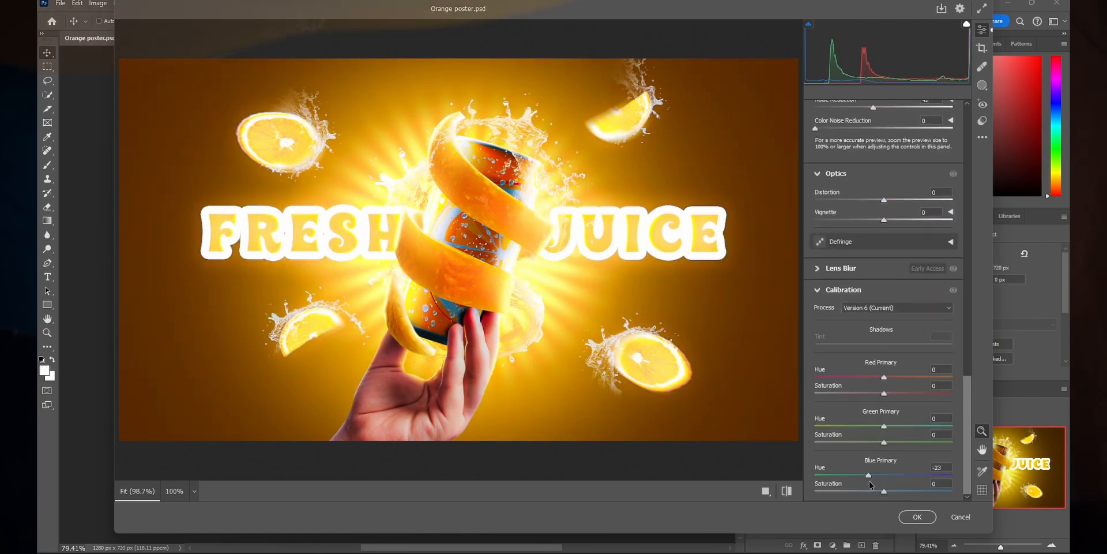